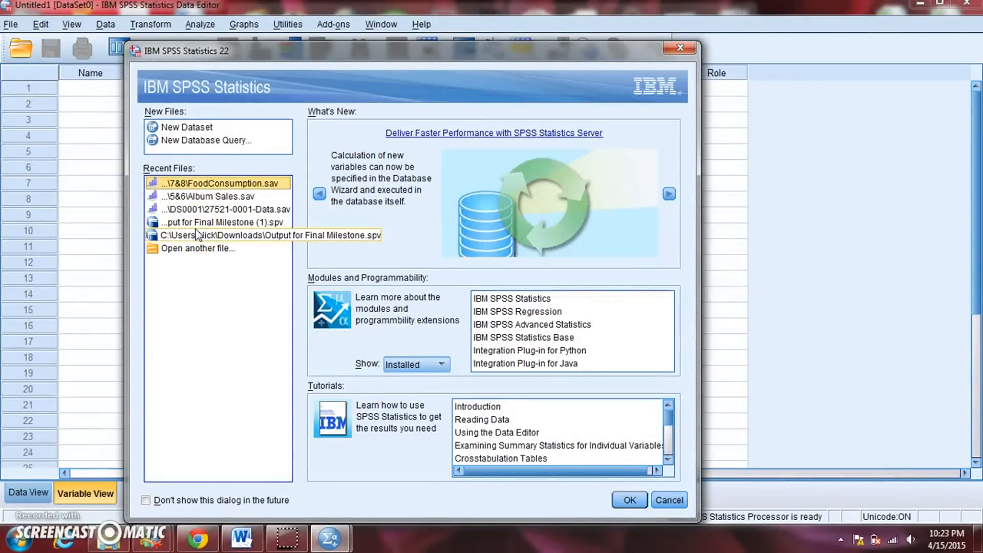
Create a new, empty dataset from the startup dialog.
{"action": "left_click", "coordinate": [193, 128]}
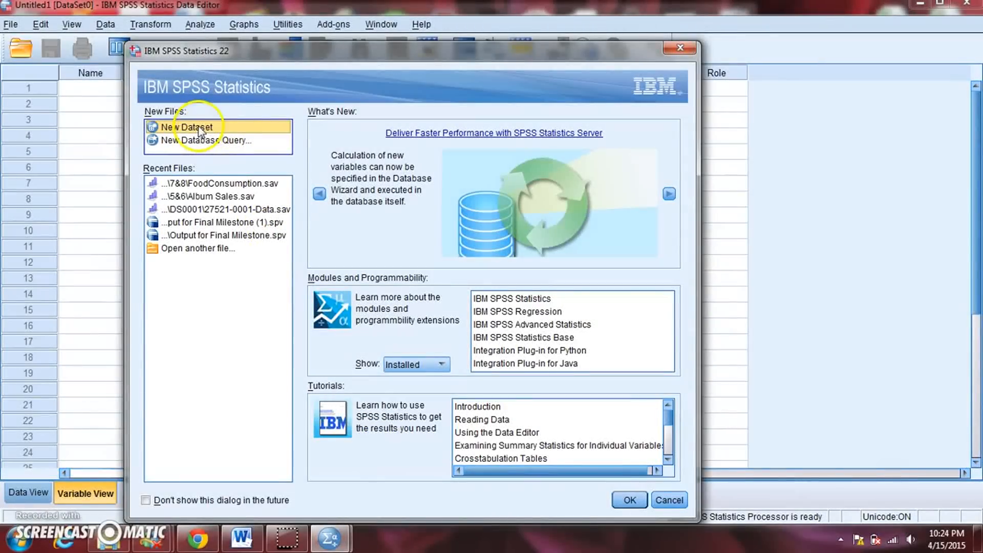
{"action": "left_click", "coordinate": [630, 500]}
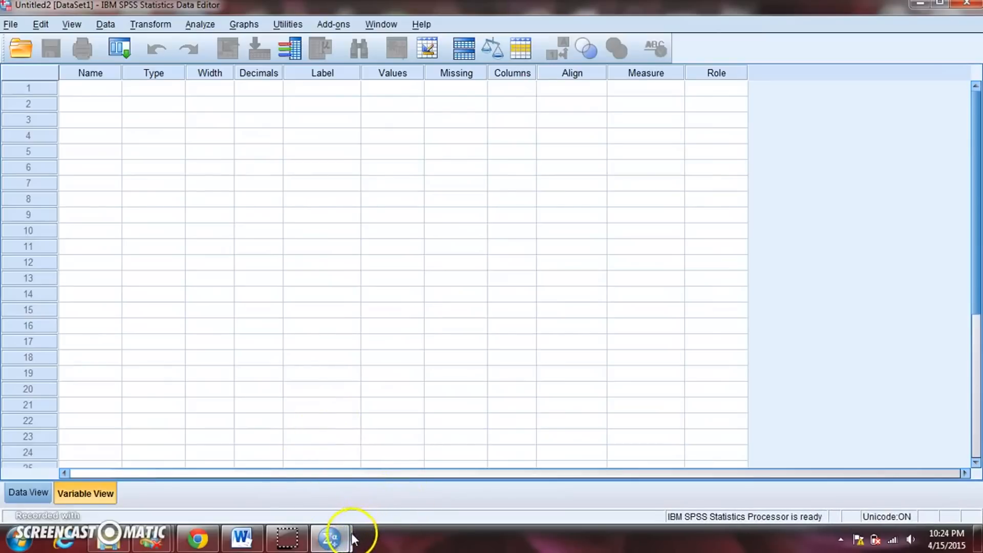
Examine the output viewer and the data editor, including the empty dataset's Data View and Variable View.
{"action": "mouse_move", "coordinate": [328, 538]}
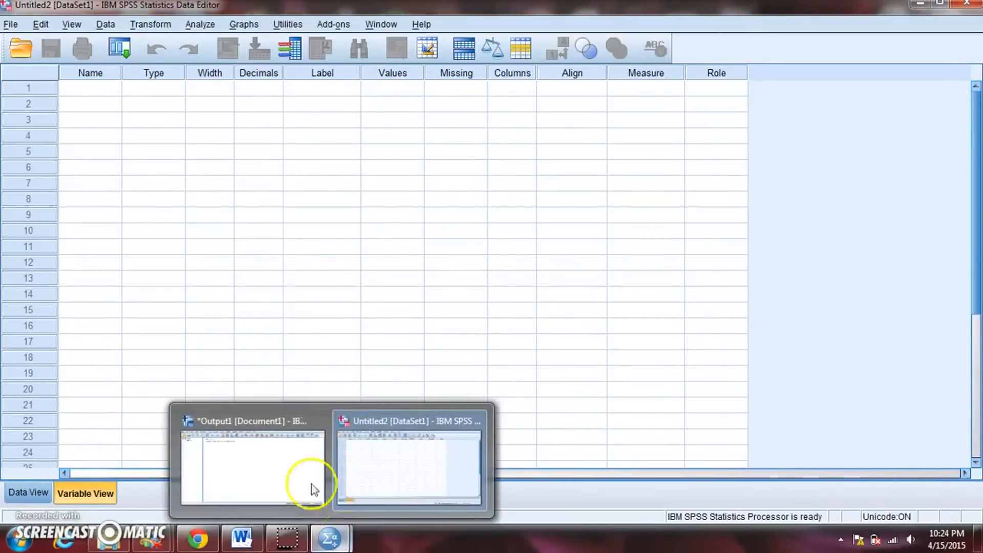
{"action": "left_click", "coordinate": [264, 417]}
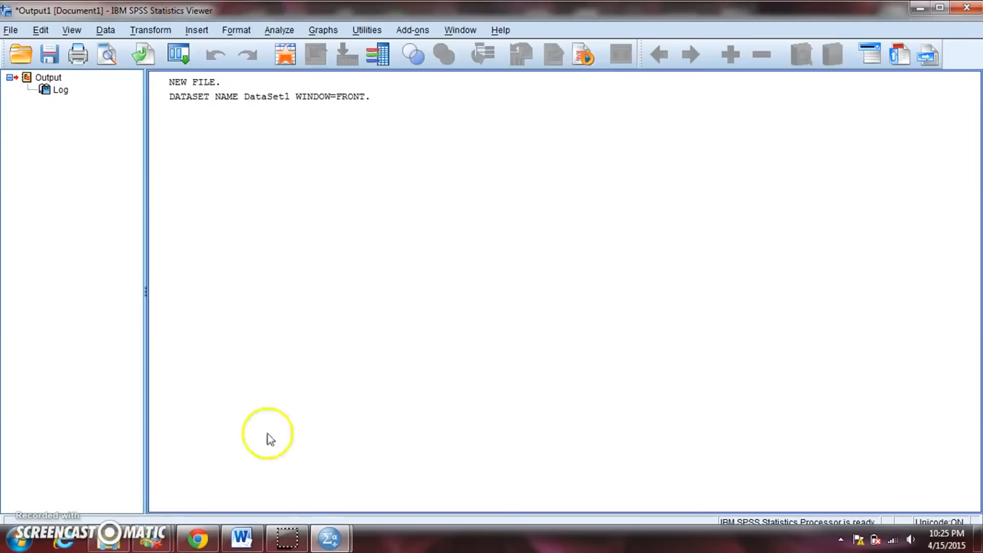
{"action": "mouse_move", "coordinate": [327, 537]}
{"action": "left_click", "coordinate": [385, 434]}
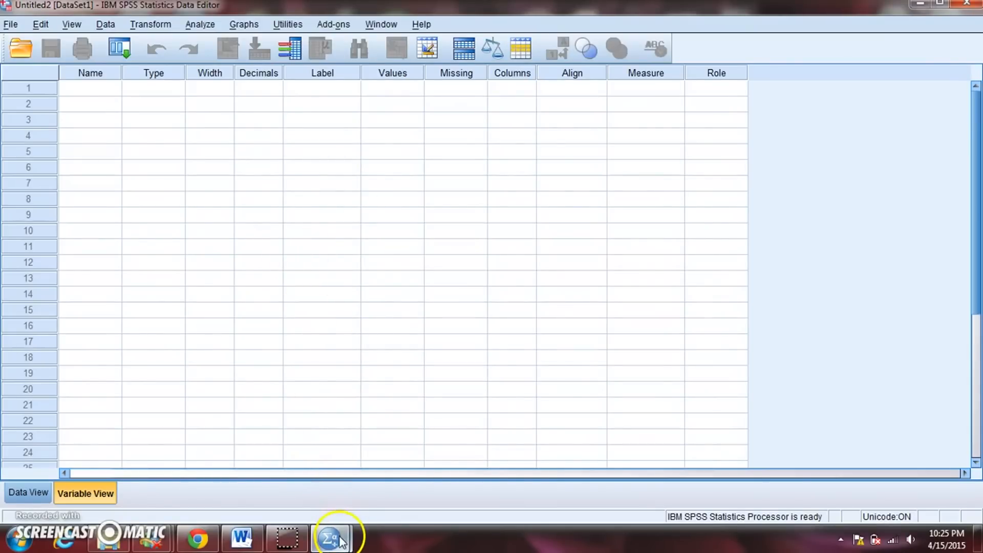
{"action": "mouse_move", "coordinate": [328, 537]}
{"action": "left_click", "coordinate": [271, 425]}
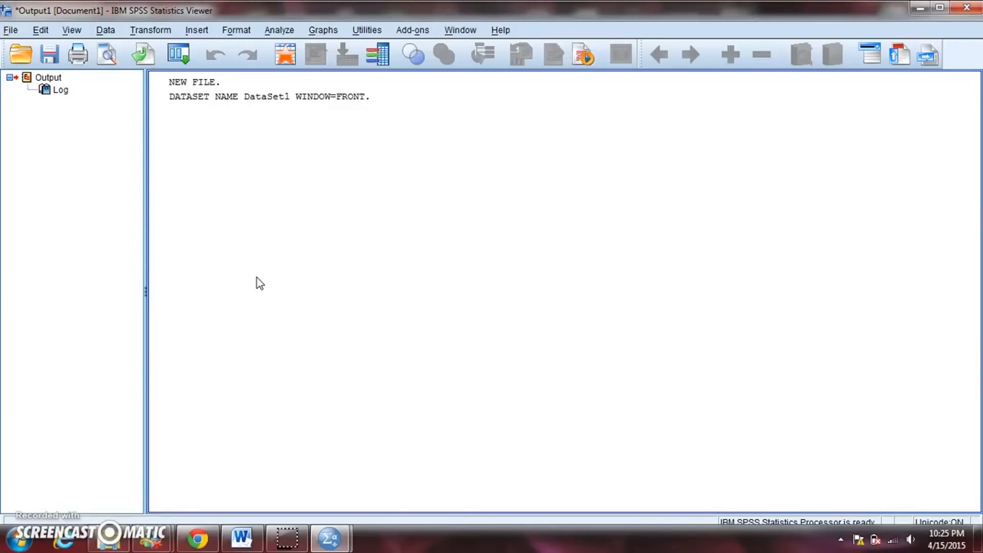
{"action": "mouse_move", "coordinate": [329, 537]}
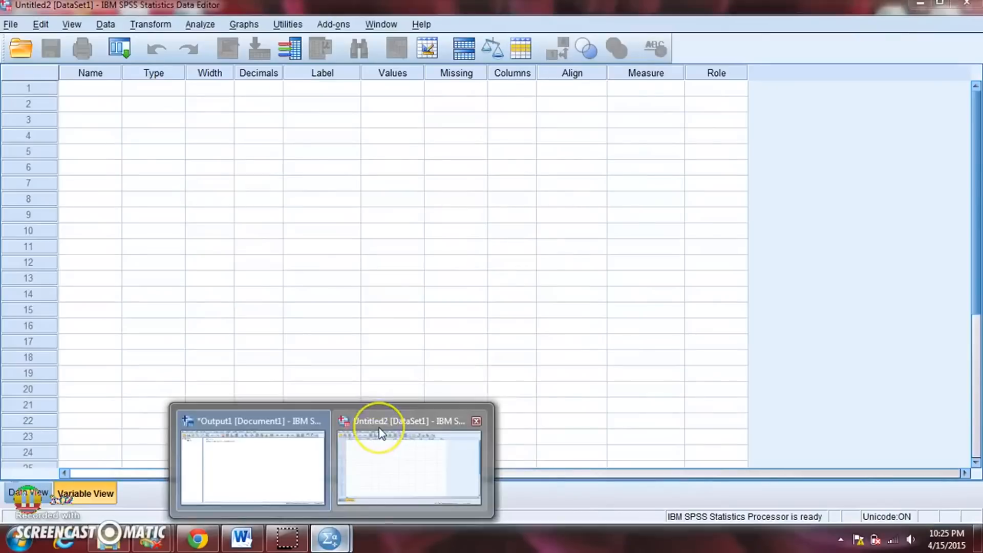
{"action": "left_click", "coordinate": [376, 439]}
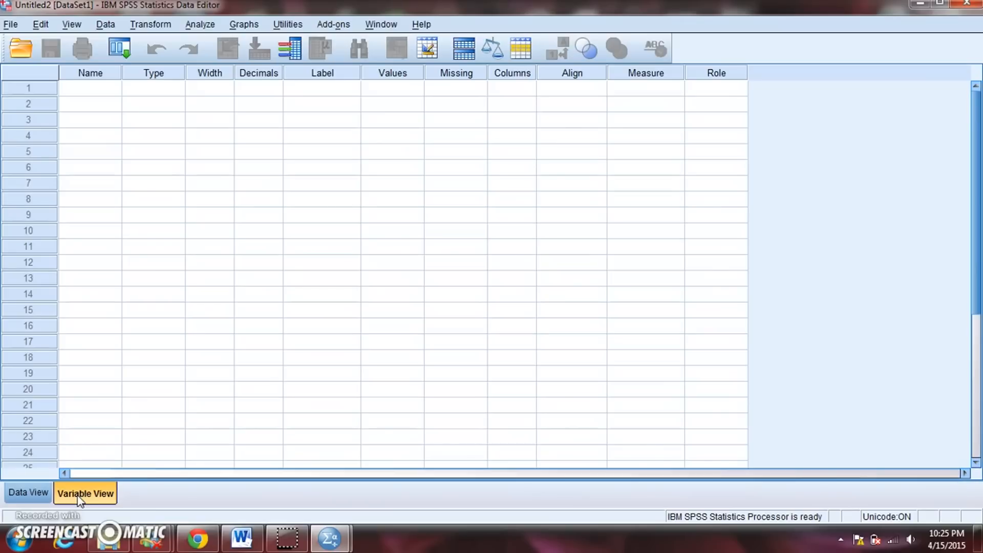
{"action": "left_click", "coordinate": [45, 492]}
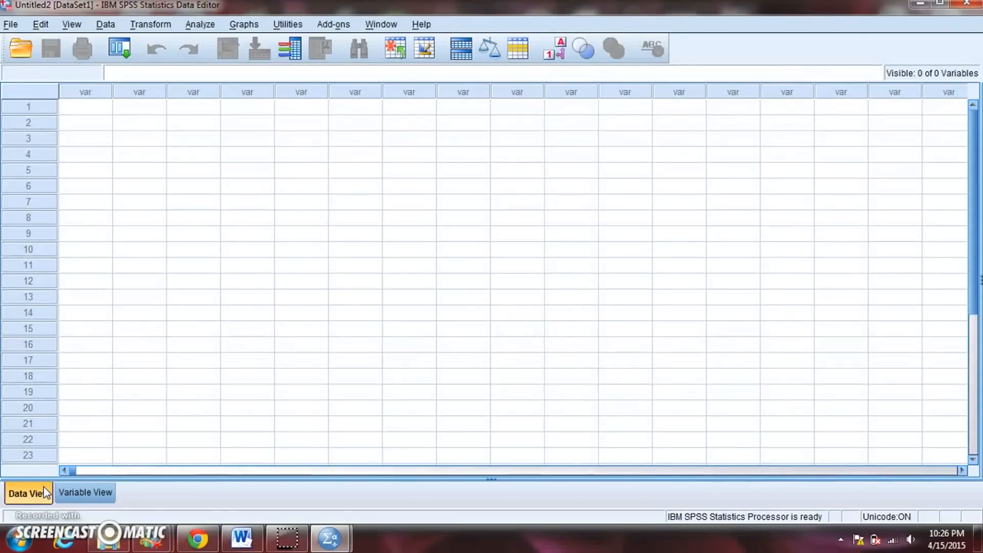
{"action": "left_click", "coordinate": [89, 500]}
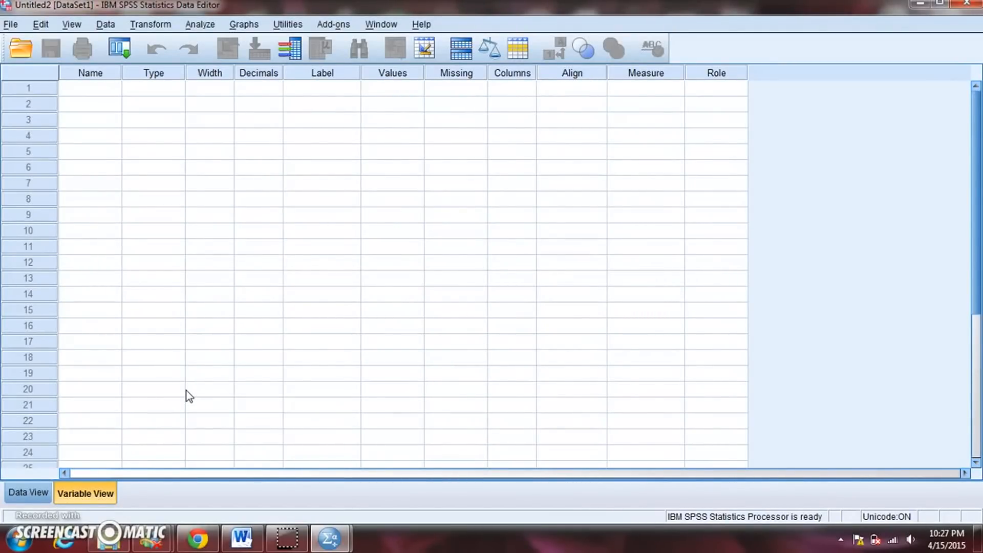
Define two variables named Sex and WordsRecalled, and widen the Name column to fit the longer name.
{"action": "left_click", "coordinate": [86, 88]}
{"action": "type", "text": "Sex"}
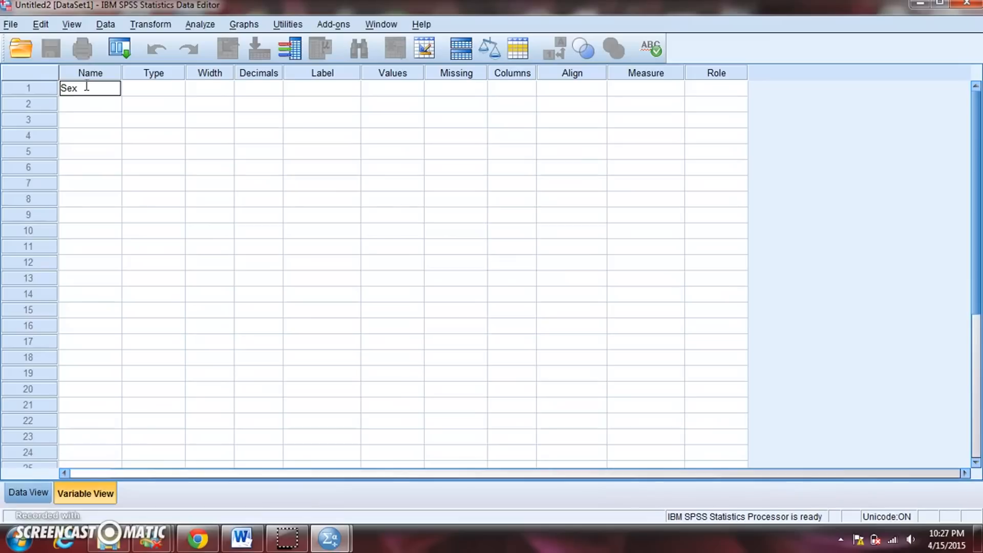
{"action": "left_click", "coordinate": [80, 103]}
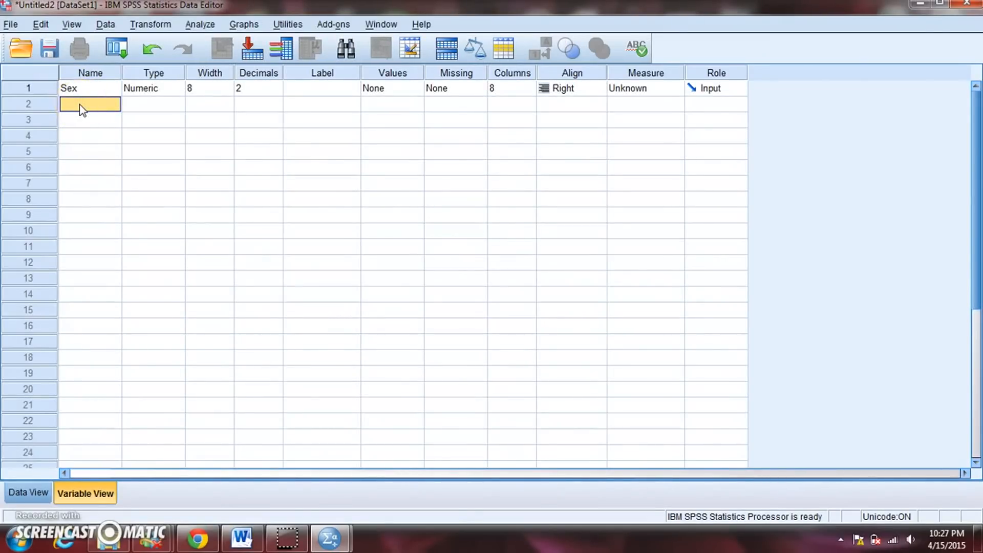
{"action": "type", "text": "WordsRecalled"}
{"action": "left_click_drag", "start_coordinate": [123, 72], "coordinate": [149, 73]}
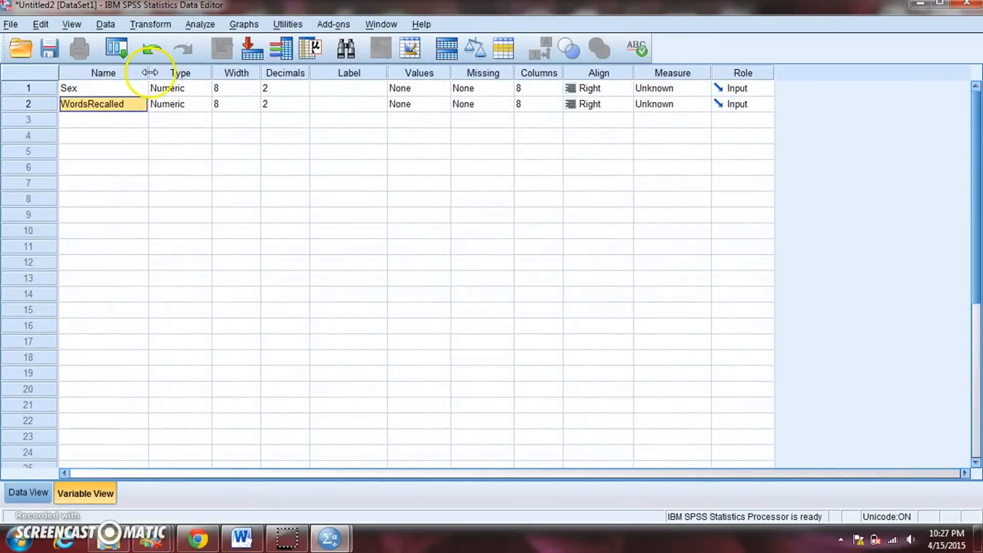
{"action": "left_click", "coordinate": [134, 124]}
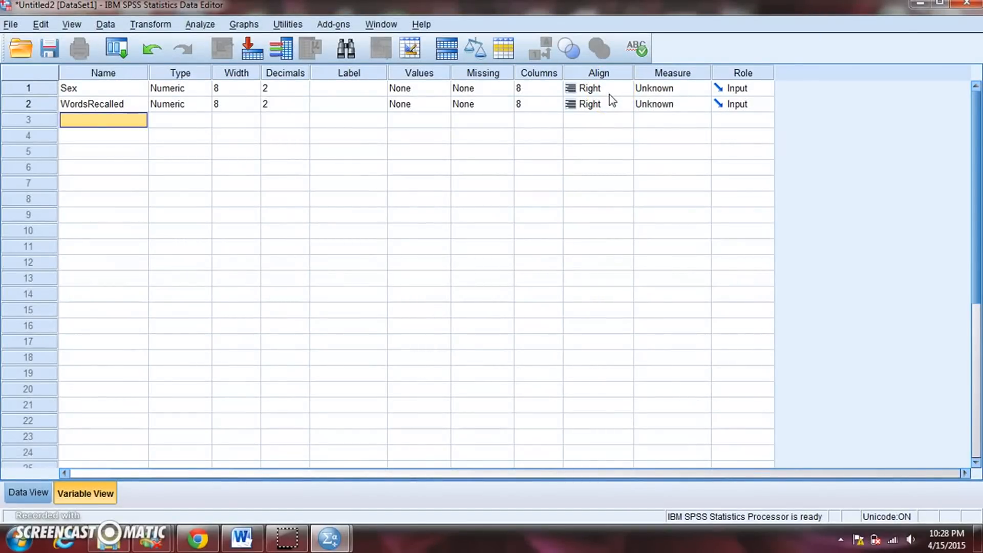
Set the measurement level of WordsRecalled to Scale and of Sex to Nominal.
{"action": "left_click", "coordinate": [703, 103]}
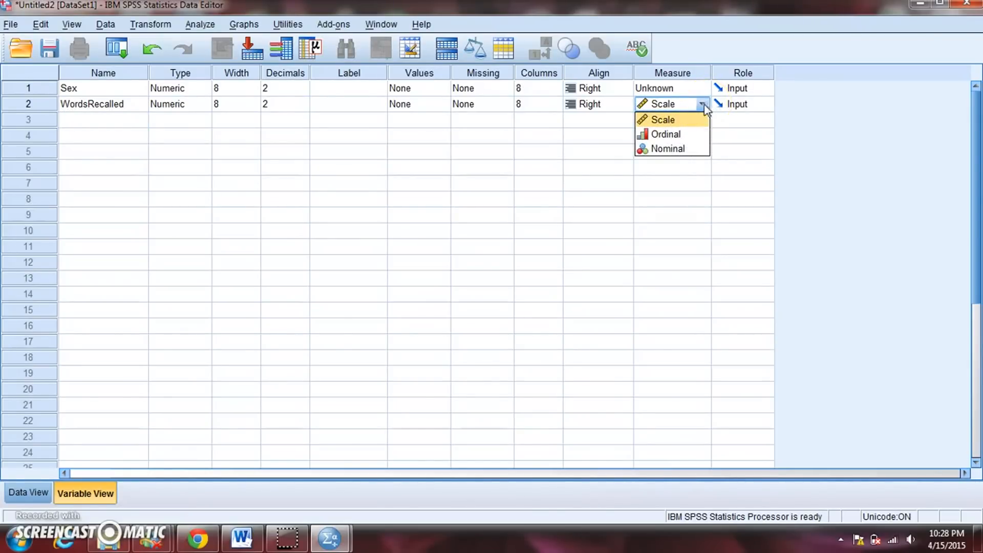
{"action": "left_click", "coordinate": [676, 119]}
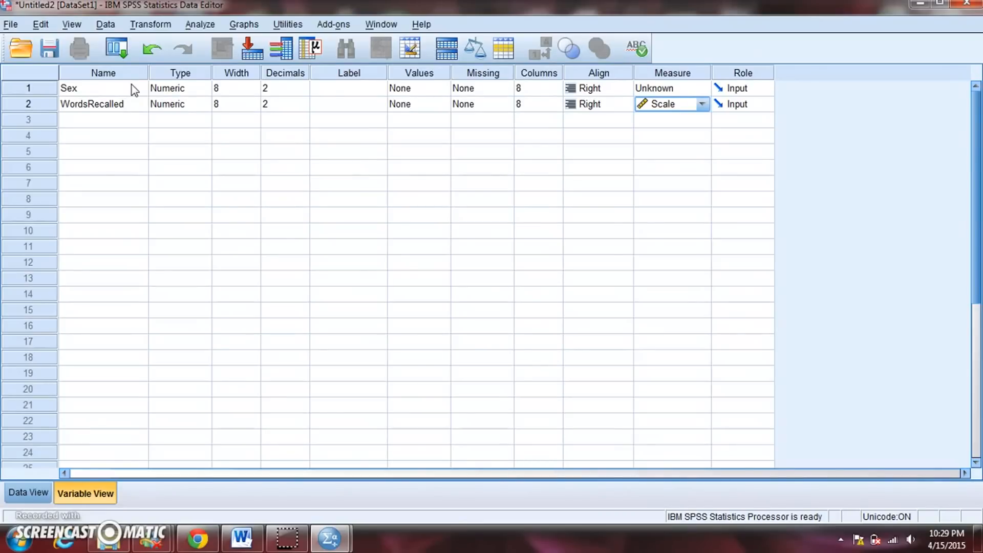
{"action": "left_click", "coordinate": [705, 88]}
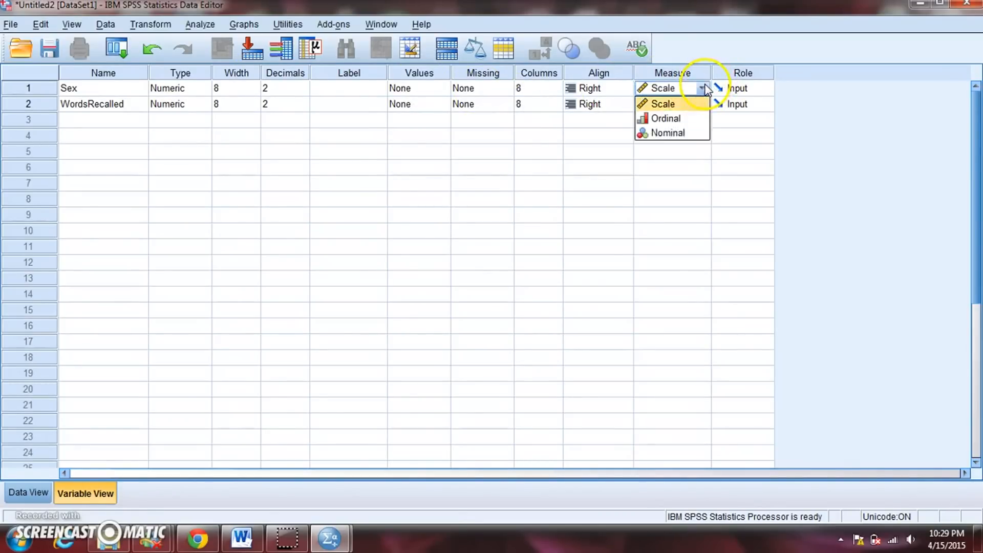
{"action": "left_click", "coordinate": [687, 134]}
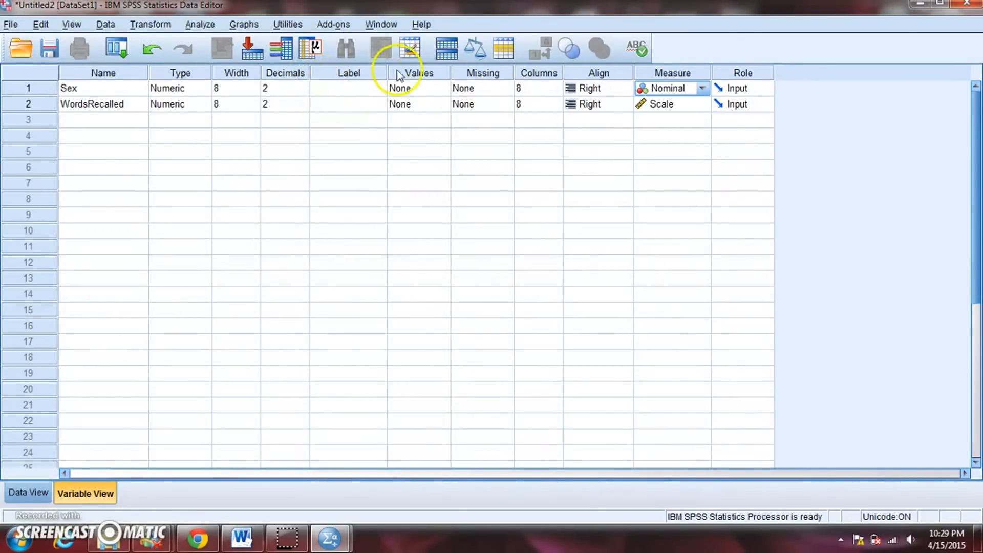
Widen the Label column and give the Sex variable the label "Sex of participant".
{"action": "left_click_drag", "start_coordinate": [388, 72], "coordinate": [467, 68]}
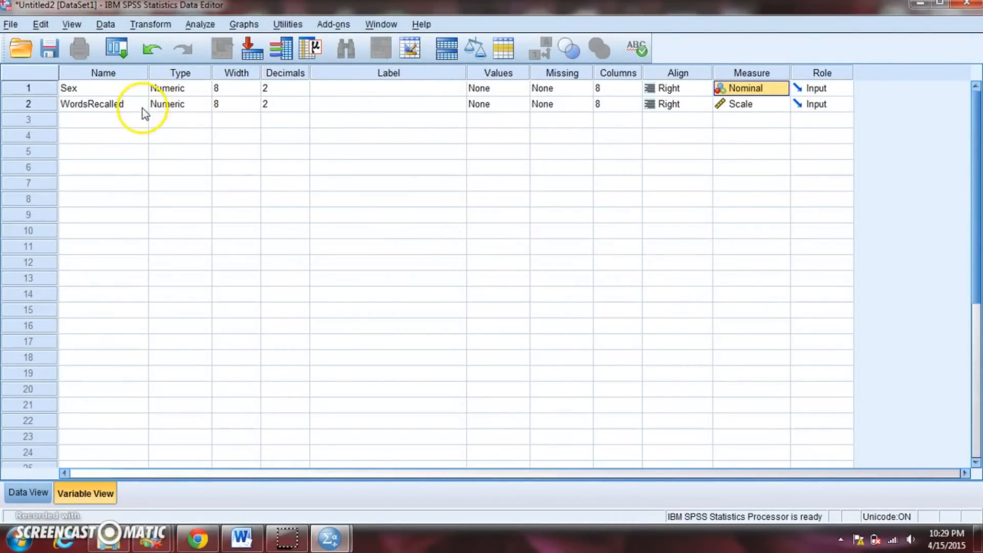
{"action": "left_click", "coordinate": [357, 93]}
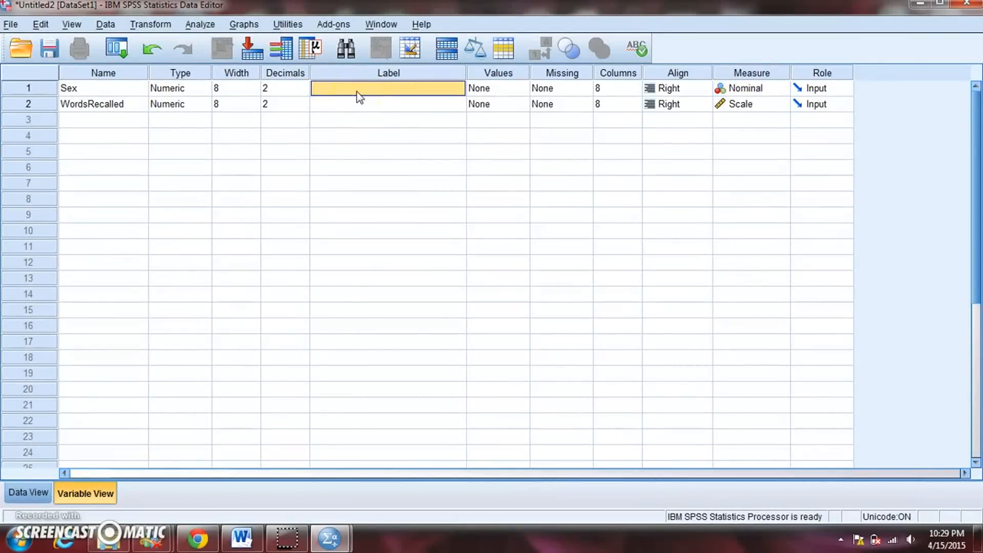
{"action": "type", "text": "Sex"}
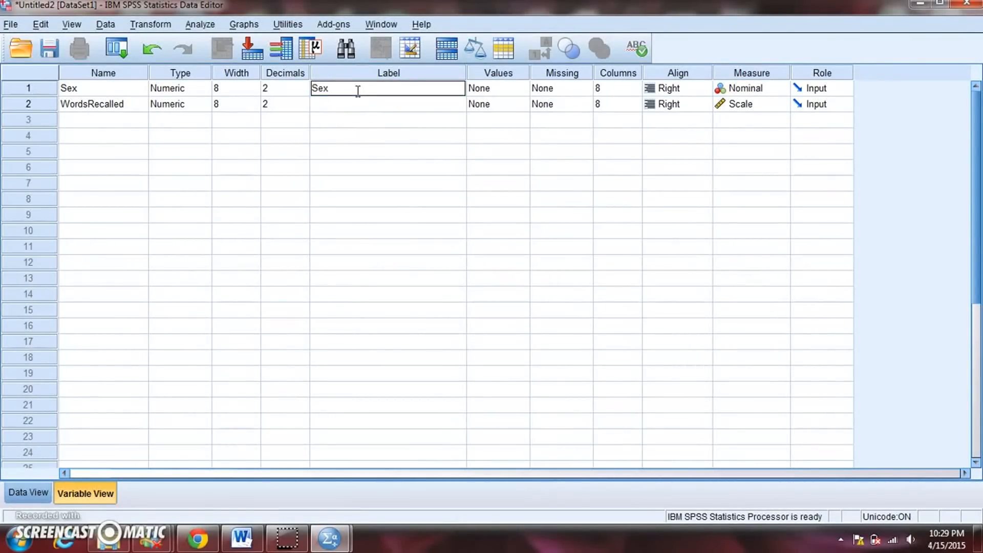
{"action": "type", "text": " of participant"}
Label the WordsRecalled variable "Number of words recalled from the list" and widen the Label column to fit the full text.
{"action": "left_click", "coordinate": [357, 103]}
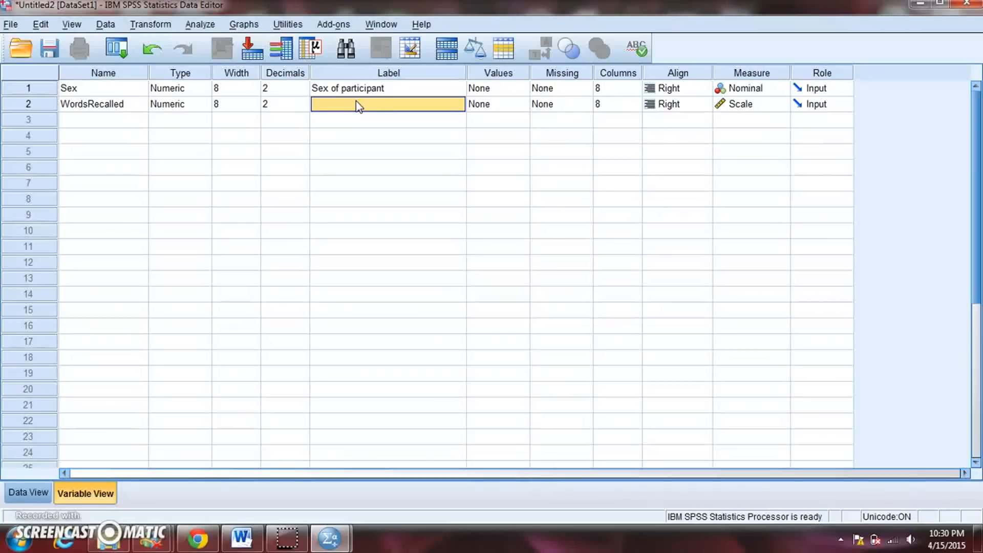
{"action": "type", "text": "Nu"}
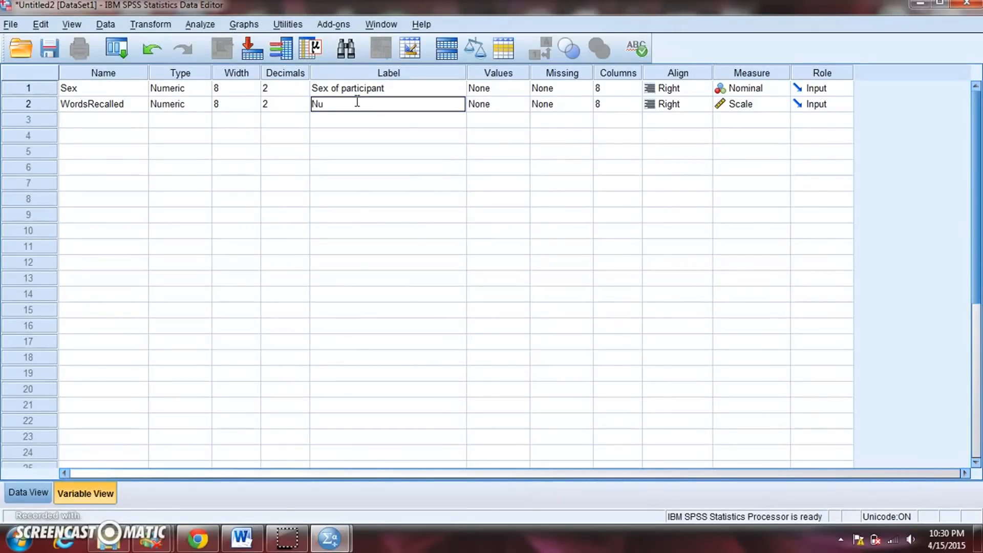
{"action": "type", "text": "mber of words recalled from the list"}
{"action": "left_click", "coordinate": [403, 173]}
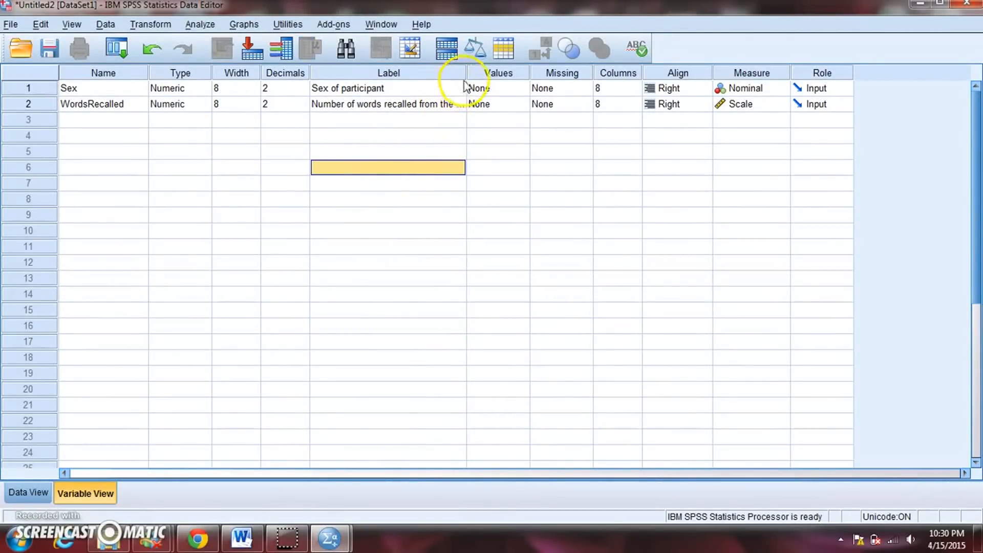
{"action": "left_click_drag", "start_coordinate": [466, 76], "coordinate": [487, 76]}
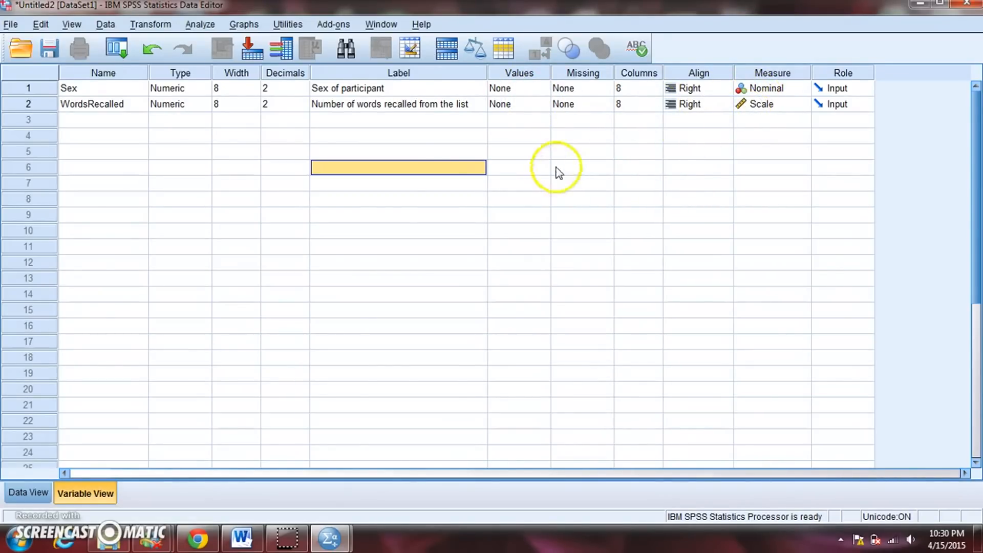
Add a value label for the Sex variable that assigns 1 to Female.
{"action": "left_click", "coordinate": [543, 88]}
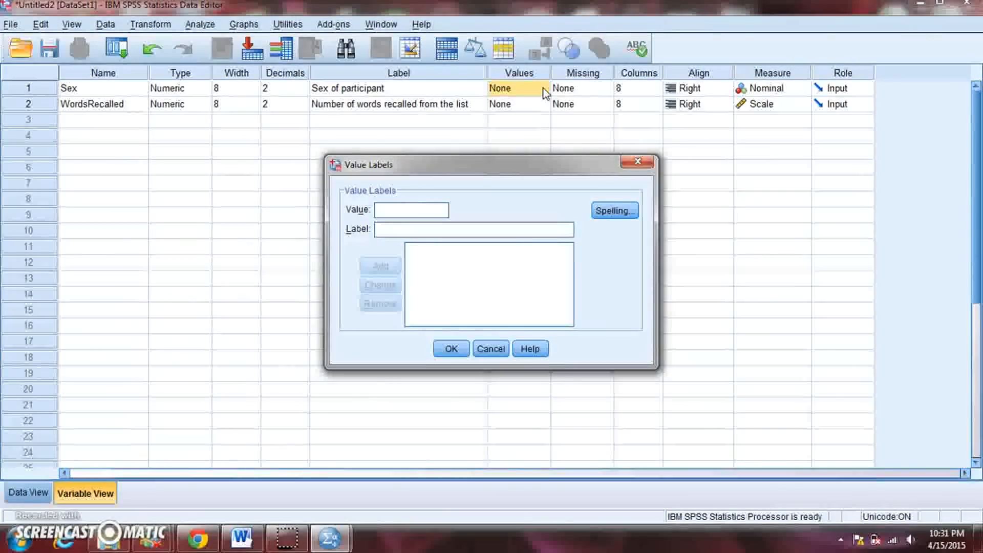
{"action": "type", "text": "1"}
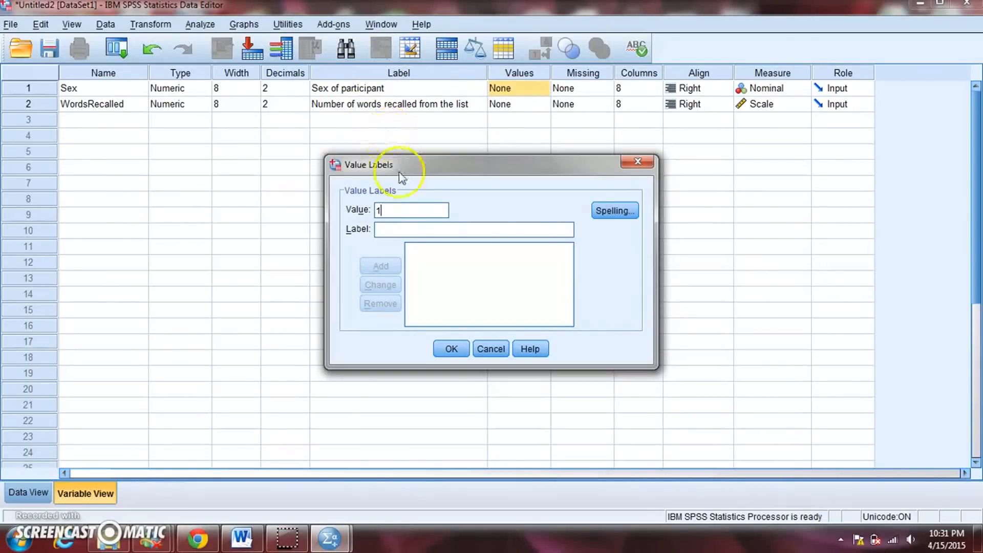
{"action": "left_click", "coordinate": [402, 229]}
{"action": "type", "text": "Female"}
{"action": "left_click", "coordinate": [381, 267]}
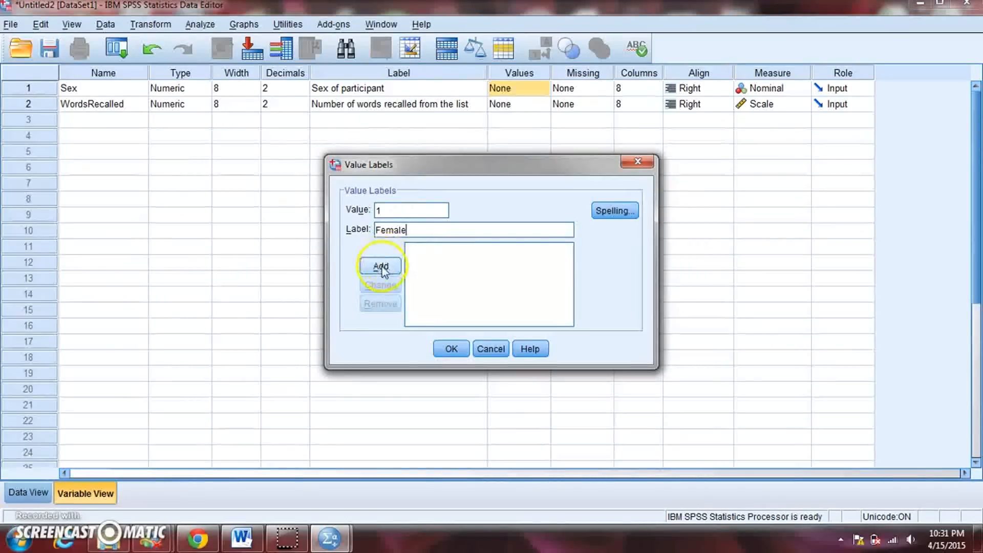
Add a second value label that assigns 2 to Male, and apply the value labels to Sex.
{"action": "left_click", "coordinate": [393, 215]}
{"action": "type", "text": "2"}
{"action": "left_click", "coordinate": [387, 230]}
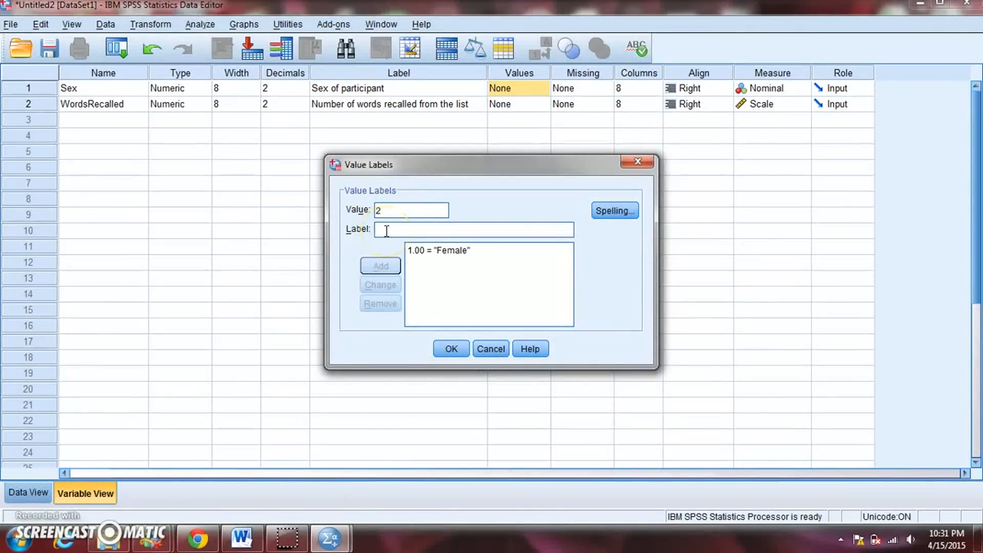
{"action": "type", "text": "MAle"}
{"action": "key", "text": "BackSpace"}
{"action": "key", "text": "BackSpace"}
{"action": "key", "text": "BackSpace"}
{"action": "type", "text": "ale"}
{"action": "left_click", "coordinate": [374, 266]}
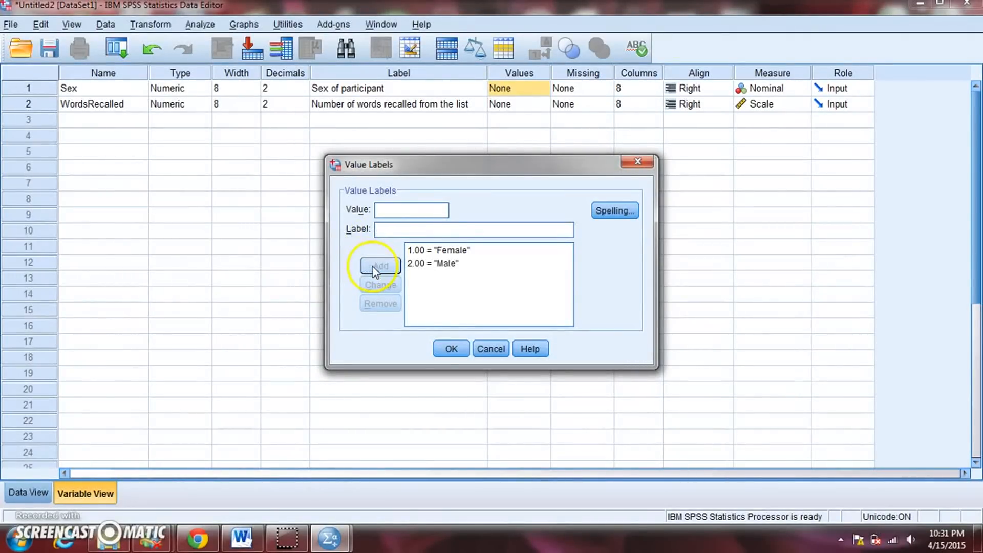
{"action": "left_click", "coordinate": [447, 350]}
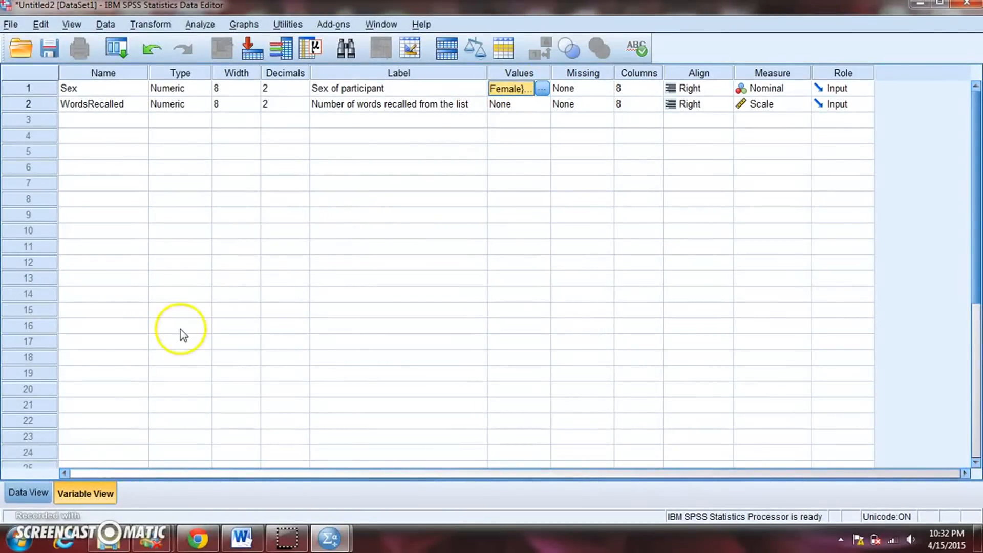
Widen the WordsRecalled column in Data View and select the first case's Sex cell.
{"action": "left_click", "coordinate": [14, 496]}
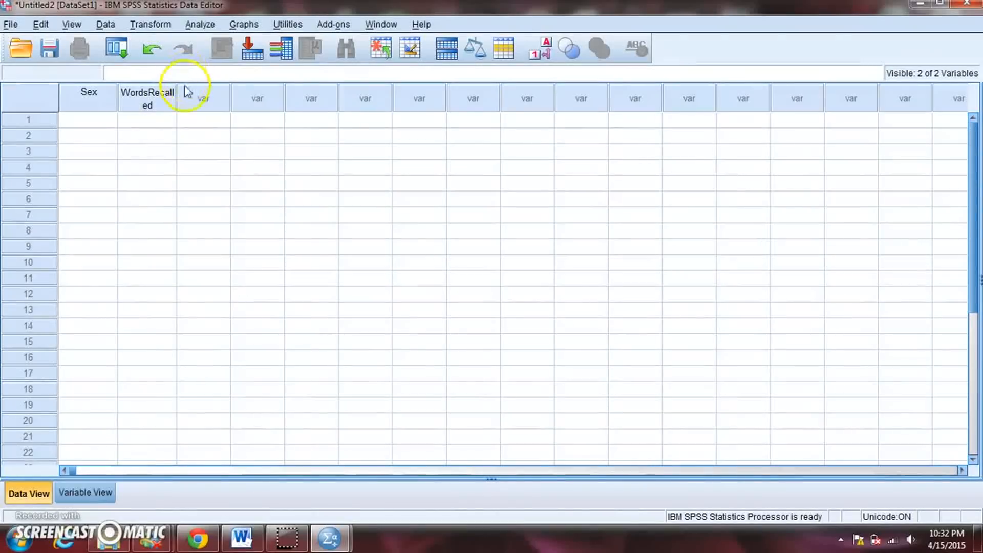
{"action": "left_click_drag", "start_coordinate": [176, 100], "coordinate": [202, 99]}
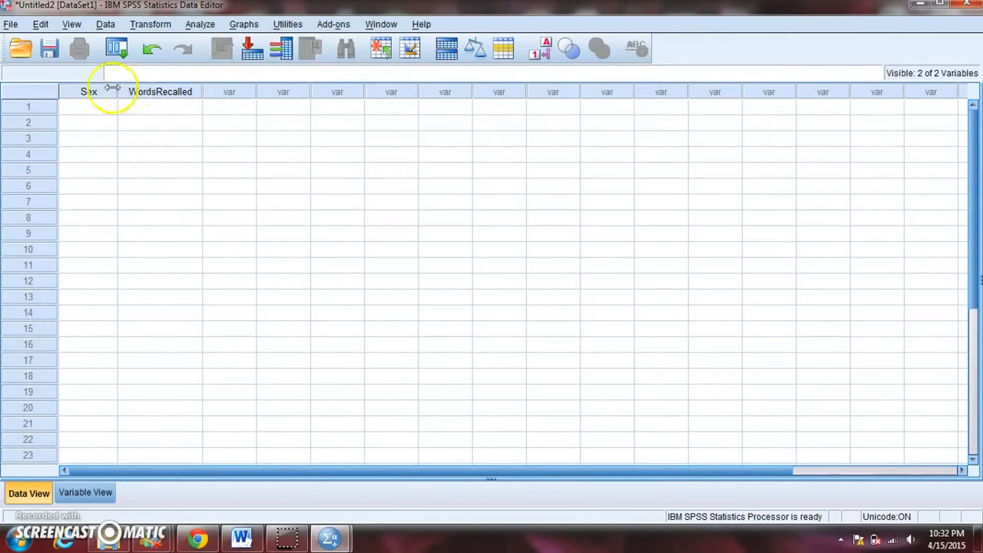
{"action": "mouse_move", "coordinate": [157, 95]}
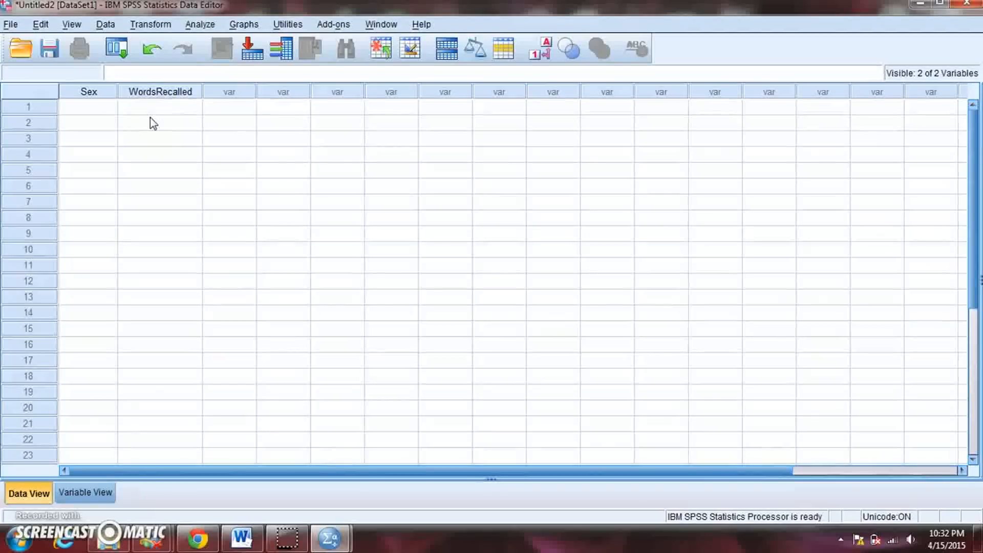
{"action": "left_click", "coordinate": [91, 114]}
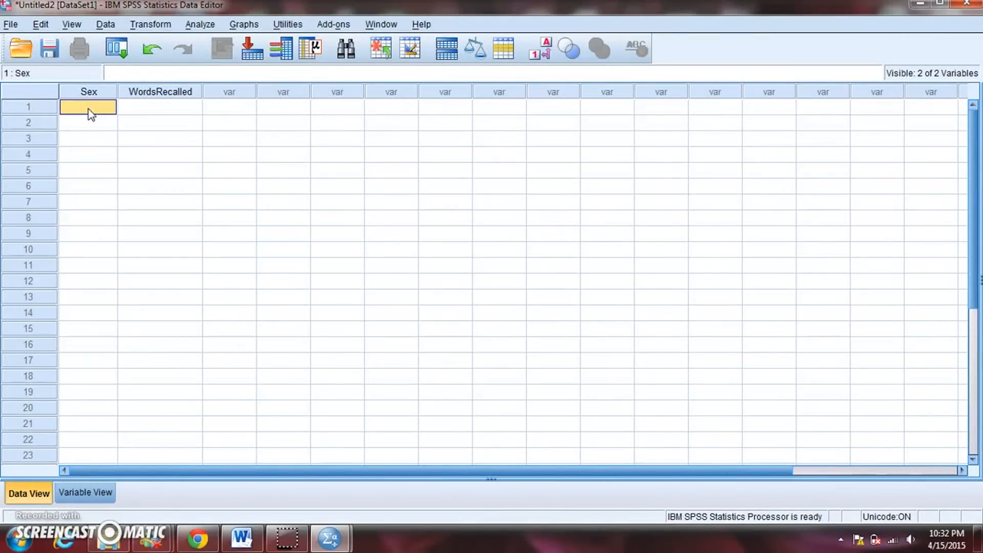
Enter 1 as the Sex value for cases 1 through 10.
{"action": "type", "text": "1"}
{"action": "key", "text": "Return"}
{"action": "type", "text": "1"}
{"action": "key", "text": "Return"}
{"action": "type", "text": "1"}
{"action": "key", "text": "Return"}
{"action": "type", "text": "1"}
{"action": "key", "text": "Return"}
{"action": "type", "text": "1"}
{"action": "key", "text": "Return"}
{"action": "type", "text": "1"}
{"action": "key", "text": "Return"}
{"action": "type", "text": "1"}
{"action": "key", "text": "Return"}
{"action": "type", "text": "1"}
{"action": "key", "text": "Return"}
{"action": "type", "text": "1"}
{"action": "key", "text": "Return"}
{"action": "type", "text": "1"}
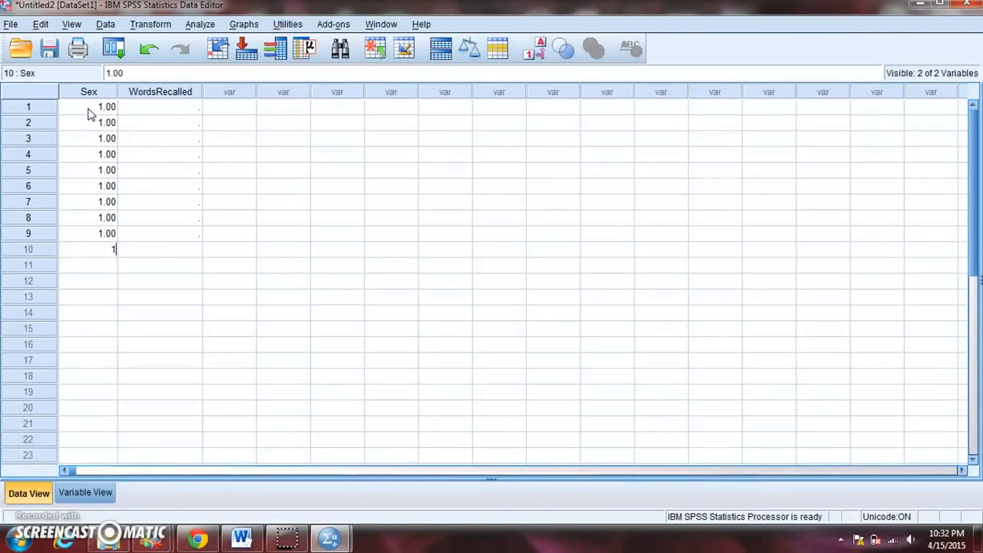
{"action": "key", "text": "Return"}
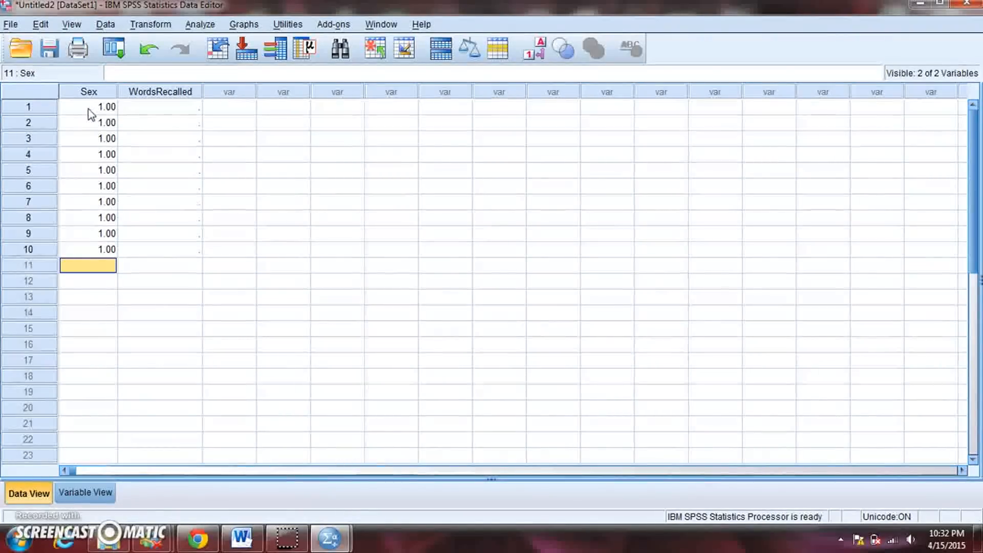
Enter 2 as the Sex value for cases 11 through 20.
{"action": "type", "text": "2"}
{"action": "key", "text": "Return"}
{"action": "type", "text": "2"}
{"action": "key", "text": "Return"}
{"action": "type", "text": "2"}
{"action": "key", "text": "Return"}
{"action": "type", "text": "2"}
{"action": "key", "text": "Return"}
{"action": "type", "text": "2"}
{"action": "key", "text": "Return"}
{"action": "type", "text": "2"}
{"action": "key", "text": "Return"}
{"action": "key", "text": "2"}
{"action": "key", "text": "Return"}
{"action": "type", "text": "2"}
{"action": "key", "text": "Return"}
{"action": "type", "text": "2"}
{"action": "key", "text": "Return"}
{"action": "type", "text": "2"}
{"action": "key", "text": "Up"}
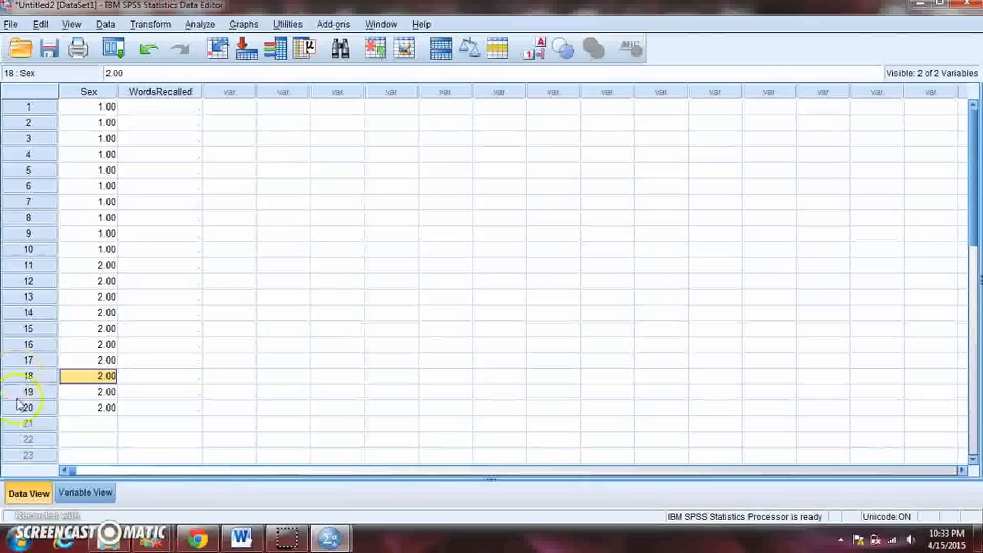
Enter the WordsRecalled scores 11, 13, 5, 6 and 8 for cases 1 through 5.
{"action": "left_click", "coordinate": [183, 113]}
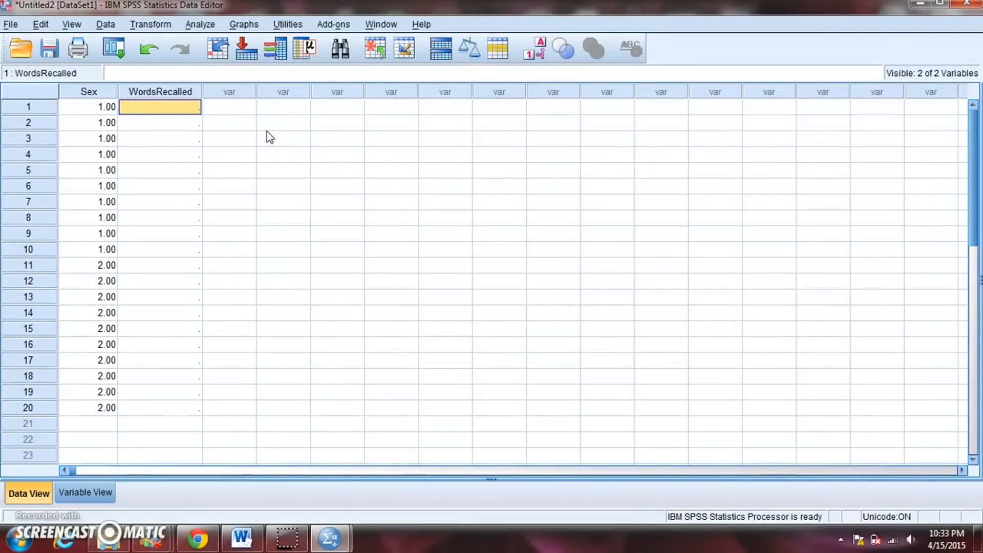
{"action": "type", "text": "11"}
{"action": "key", "text": "Return"}
{"action": "type", "text": "13"}
{"action": "key", "text": "Return"}
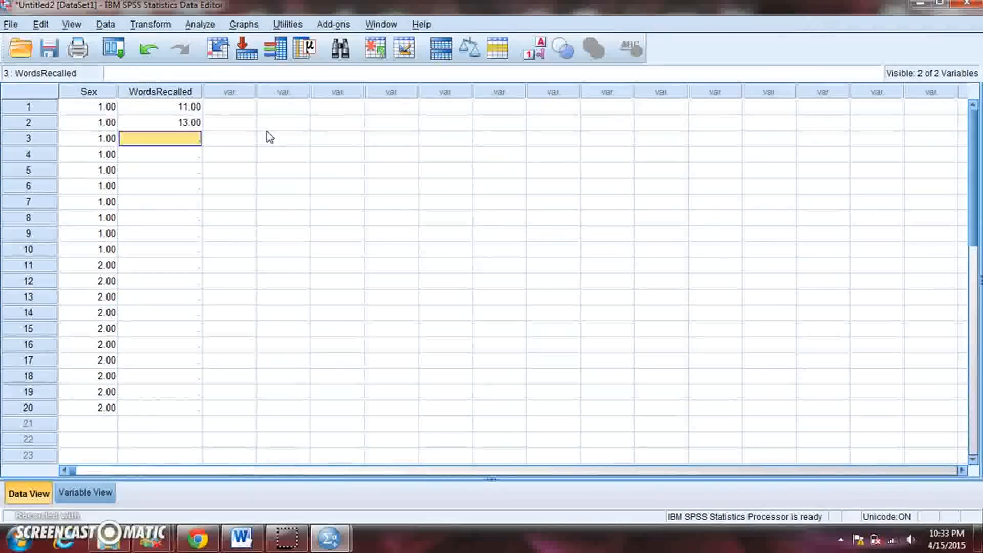
{"action": "type", "text": "5"}
{"action": "key", "text": "Return"}
{"action": "type", "text": "6"}
{"action": "key", "text": "Return"}
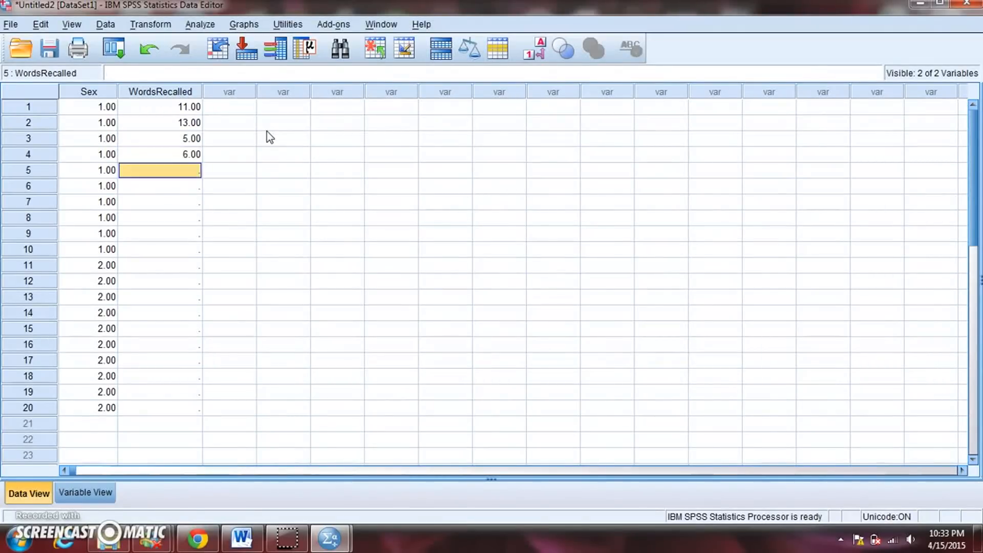
{"action": "type", "text": "8"}
{"action": "key", "text": "Return"}
Enter the WordsRecalled scores 9, 10, 2, 3 and 11 for cases 6 through 10.
{"action": "type", "text": "9"}
{"action": "key", "text": "Return"}
{"action": "type", "text": "10"}
{"action": "key", "text": "Return"}
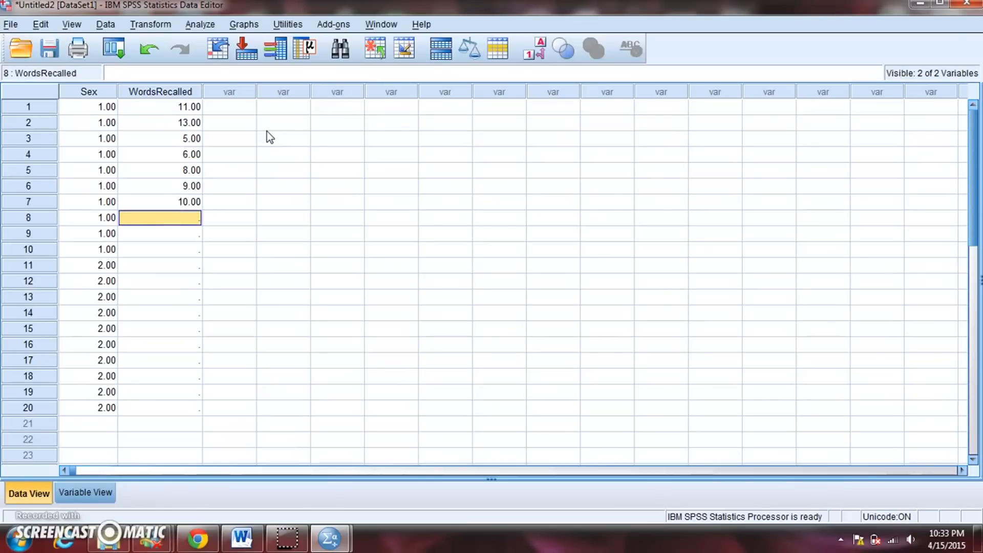
{"action": "type", "text": "2"}
{"action": "key", "text": "Return"}
{"action": "type", "text": "3"}
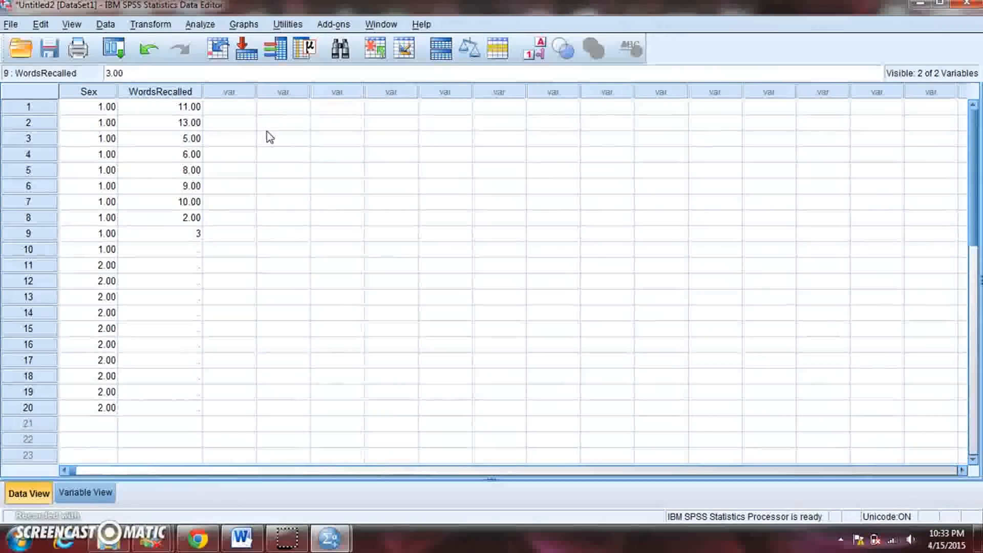
{"action": "key", "text": "Return"}
{"action": "type", "text": "11"}
{"action": "key", "text": "Return"}
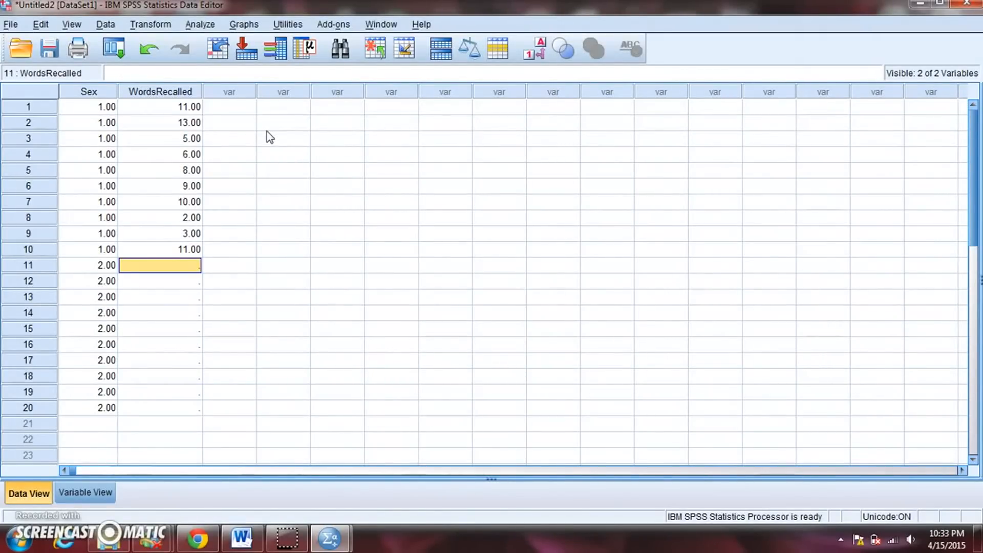
Enter the WordsRecalled scores 8, 9, 2, 12 and 14 for cases 11 through 15.
{"action": "type", "text": "8"}
{"action": "key", "text": "Return"}
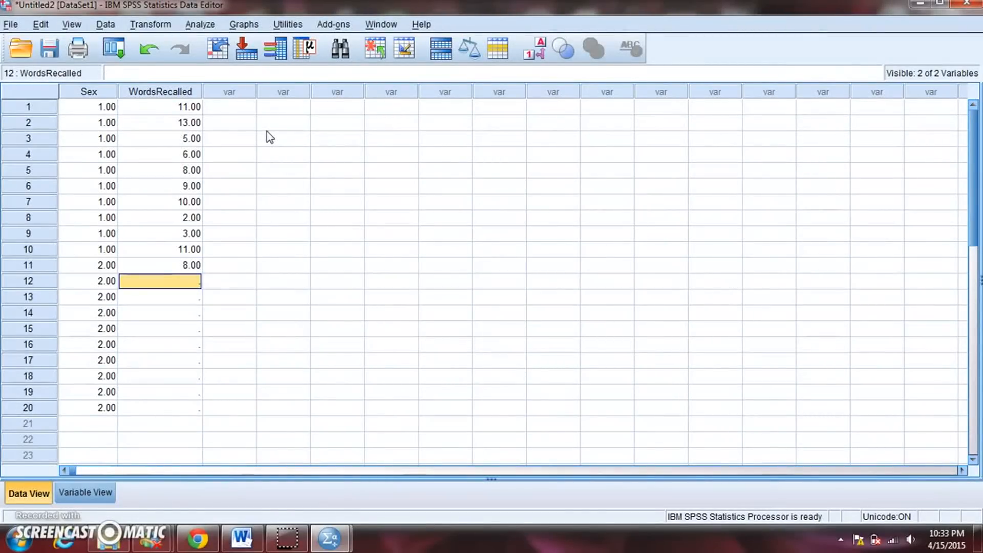
{"action": "type", "text": "9"}
{"action": "key", "text": "Return"}
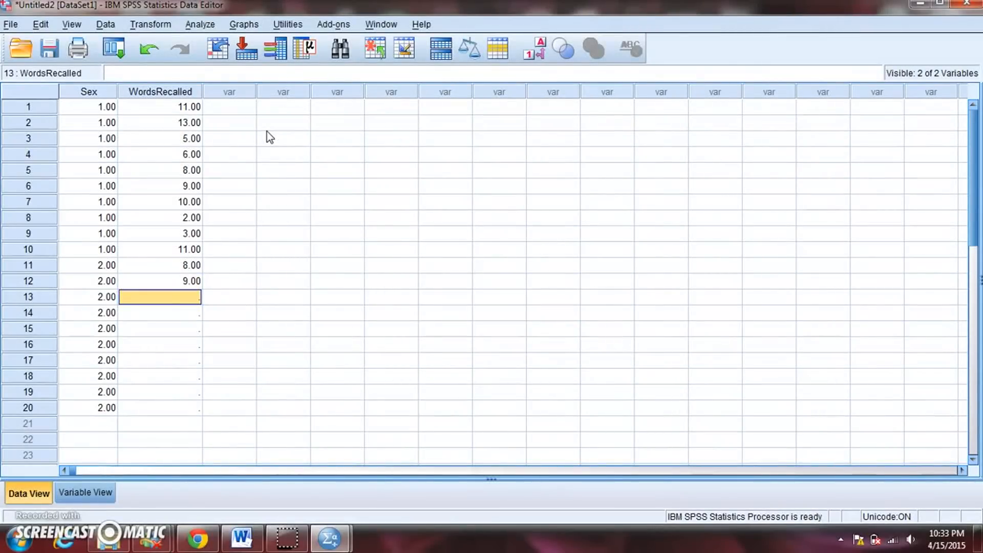
{"action": "type", "text": "2"}
{"action": "key", "text": "Return"}
{"action": "type", "text": "12"}
{"action": "key", "text": "Return"}
{"action": "type", "text": "14"}
{"action": "key", "text": "Return"}
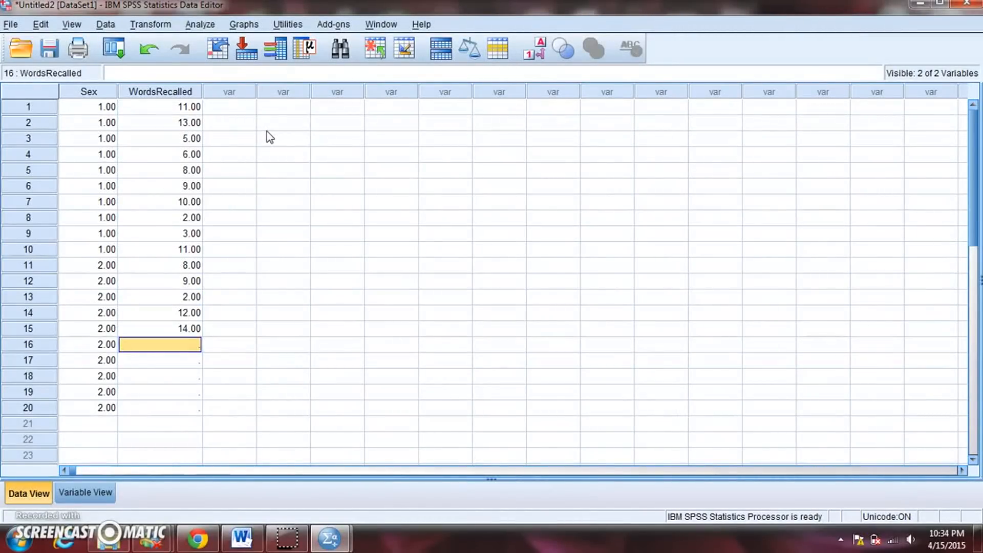
Enter the WordsRecalled scores 3, 7, 7, 5 and 13 for cases 16 through 20.
{"action": "type", "text": "3"}
{"action": "key", "text": "Return"}
{"action": "type", "text": "7"}
{"action": "key", "text": "Return"}
{"action": "type", "text": "7"}
{"action": "key", "text": "Return"}
{"action": "type", "text": "5"}
{"action": "key", "text": "Return"}
{"action": "type", "text": "13"}
{"action": "key", "text": "Return"}
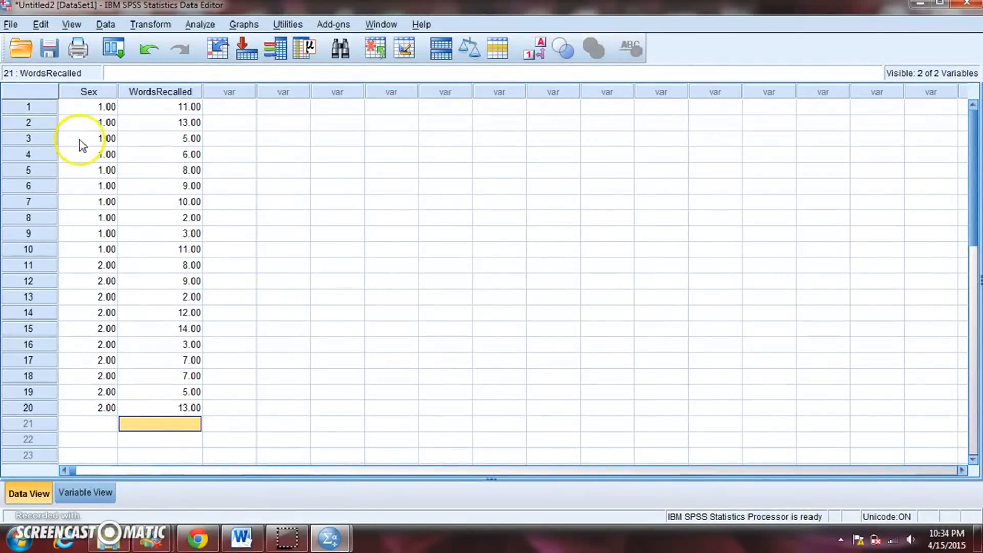
Highlight the whole row of case 2 to examine one participant's data, and clear the highlight.
{"action": "left_click", "coordinate": [26, 124]}
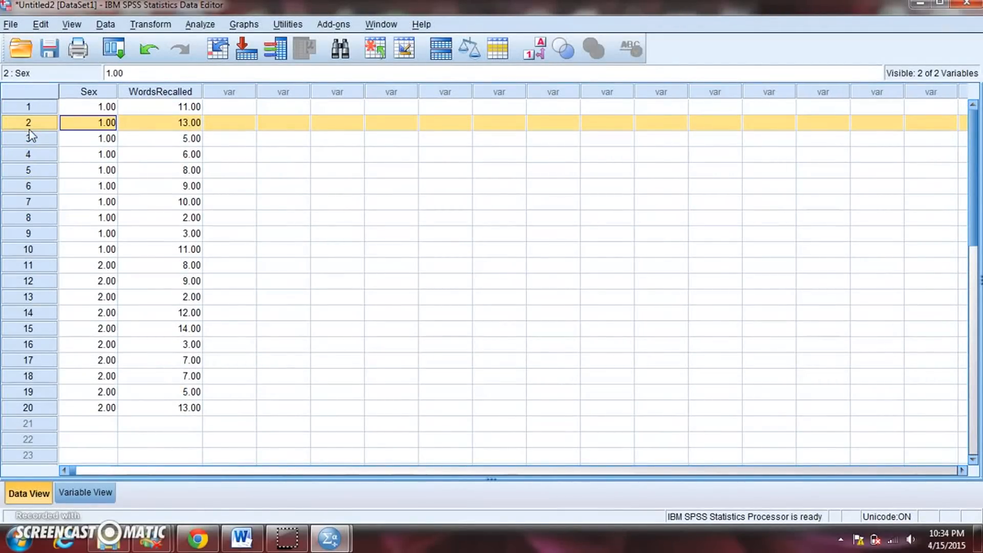
{"action": "left_click", "coordinate": [78, 125]}
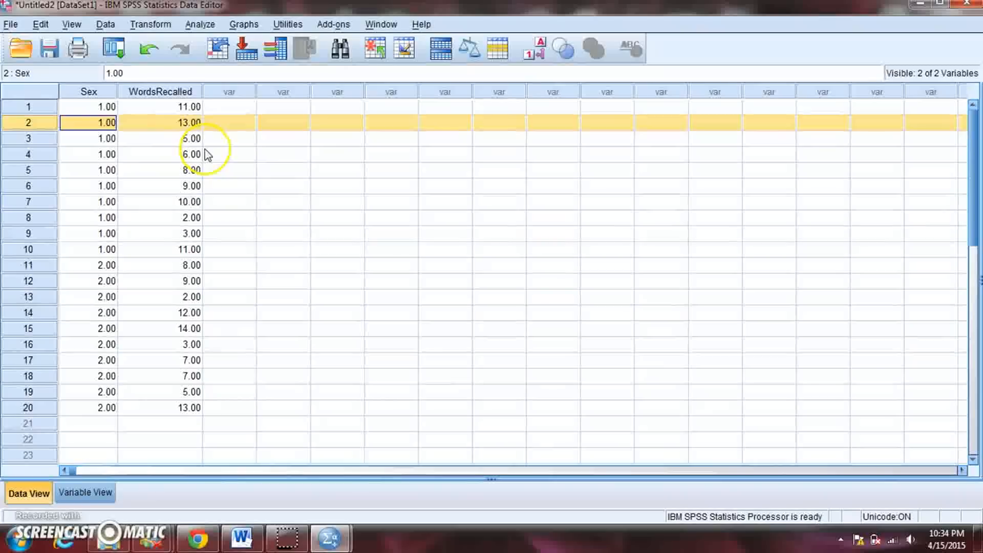
{"action": "left_click", "coordinate": [222, 153]}
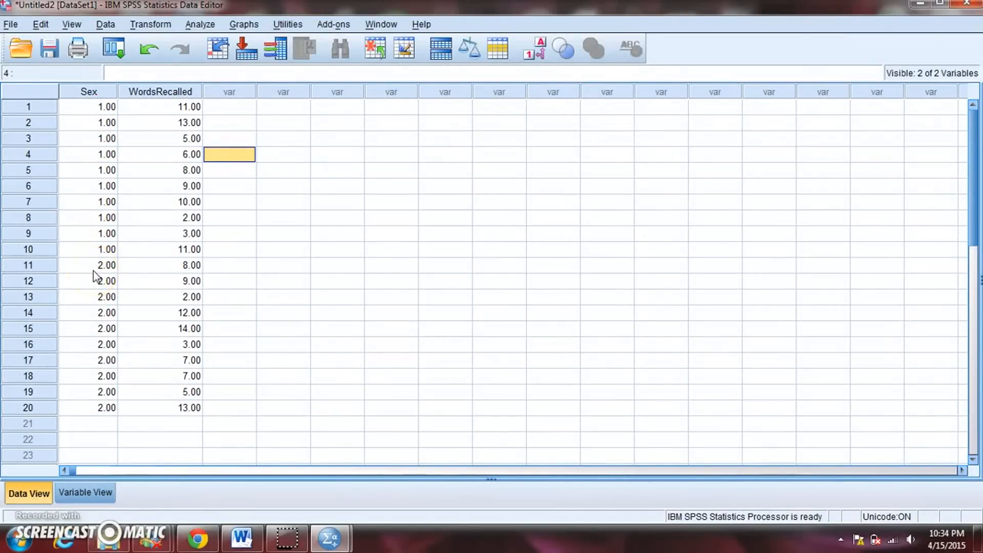
Display the Sex values as their value labels in the data grid, and switch back to the numeric codes.
{"action": "left_click", "coordinate": [77, 30]}
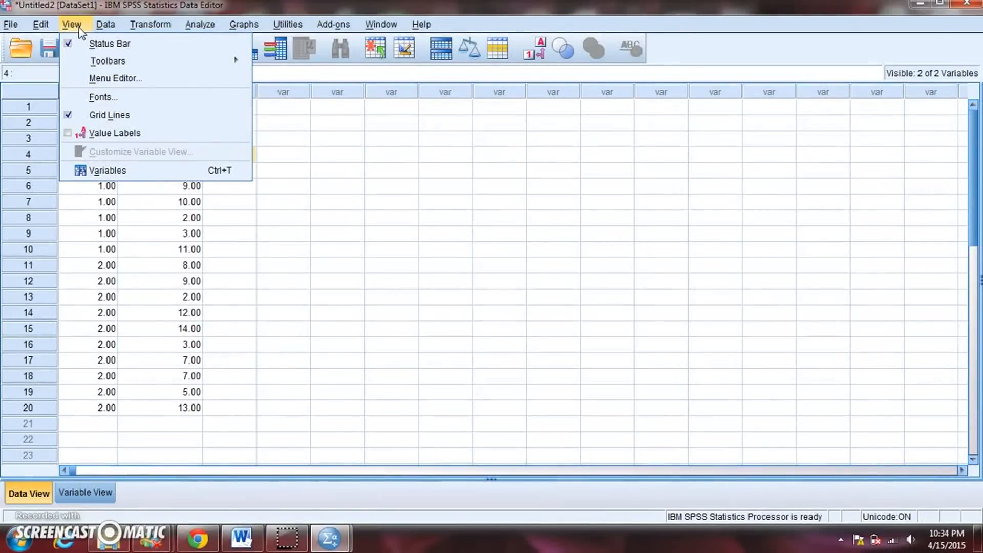
{"action": "left_click", "coordinate": [125, 133]}
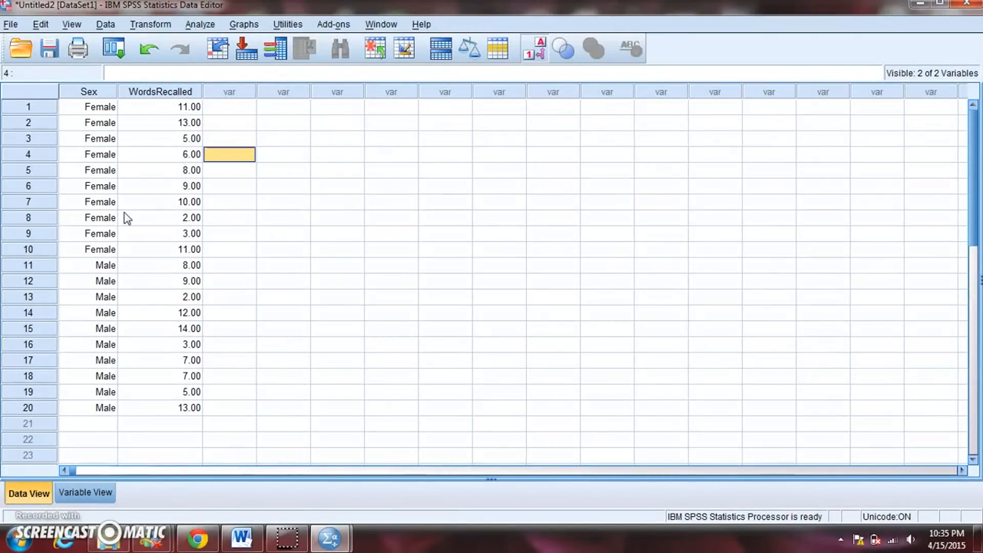
{"action": "left_click", "coordinate": [73, 24]}
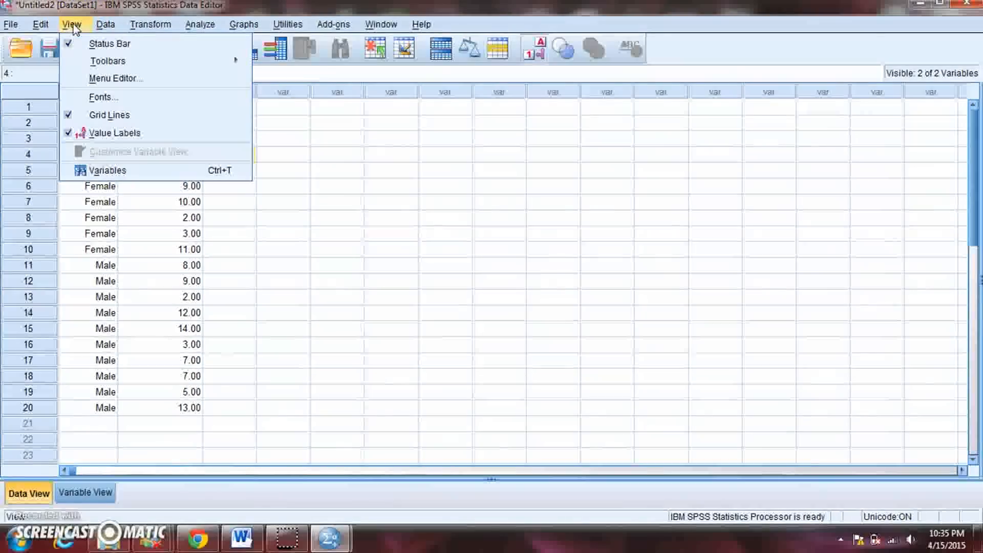
{"action": "left_click", "coordinate": [104, 134]}
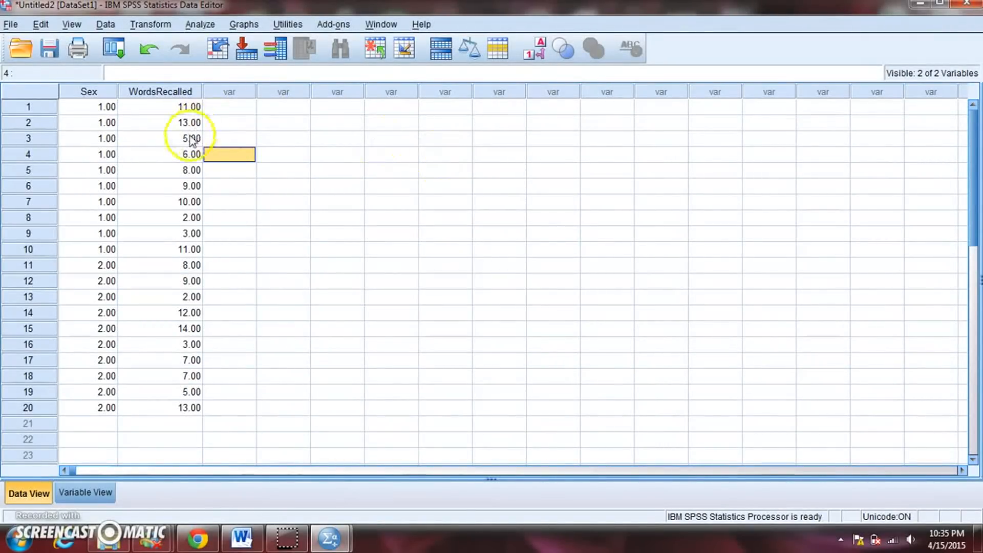
Add a third variable named Class in Variable View.
{"action": "left_click", "coordinate": [91, 493]}
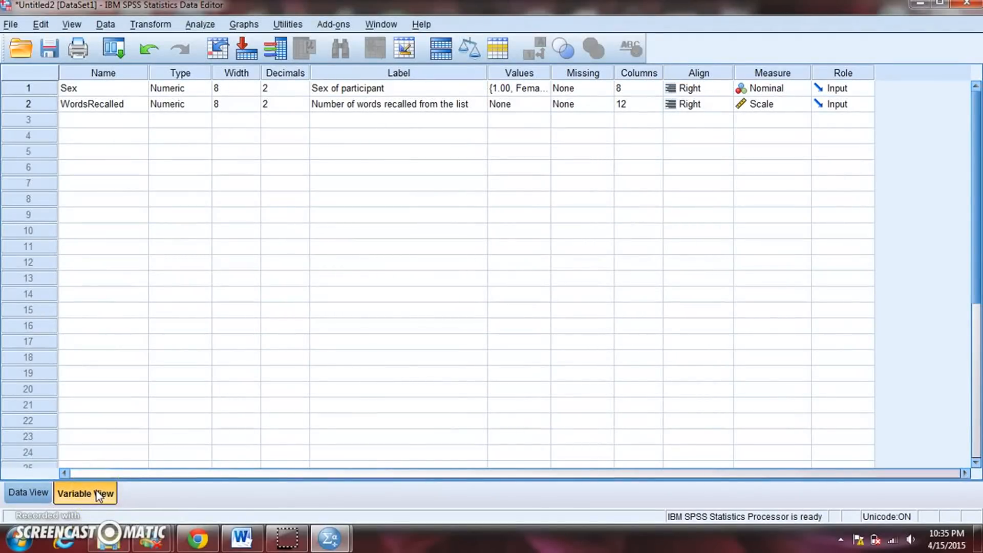
{"action": "left_click", "coordinate": [17, 493]}
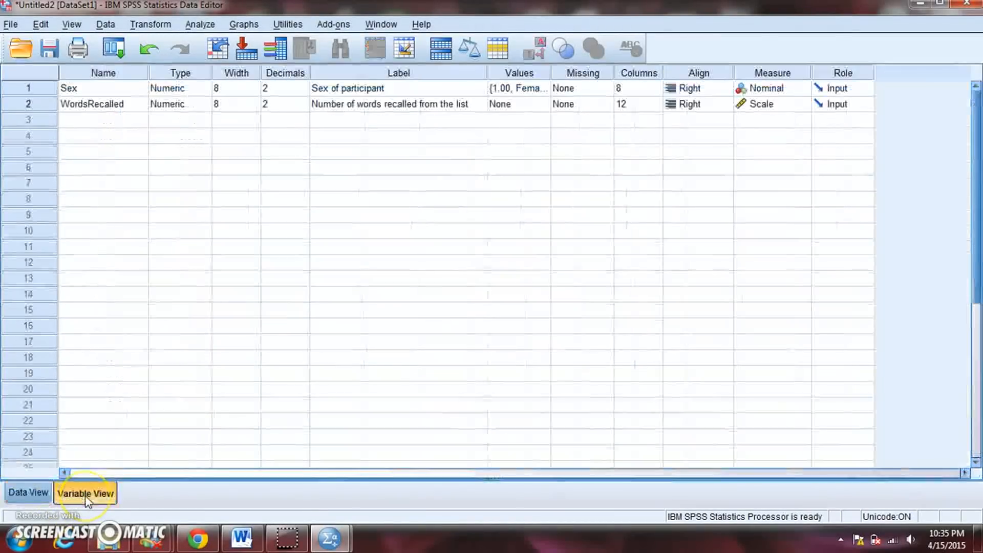
{"action": "left_click", "coordinate": [85, 494]}
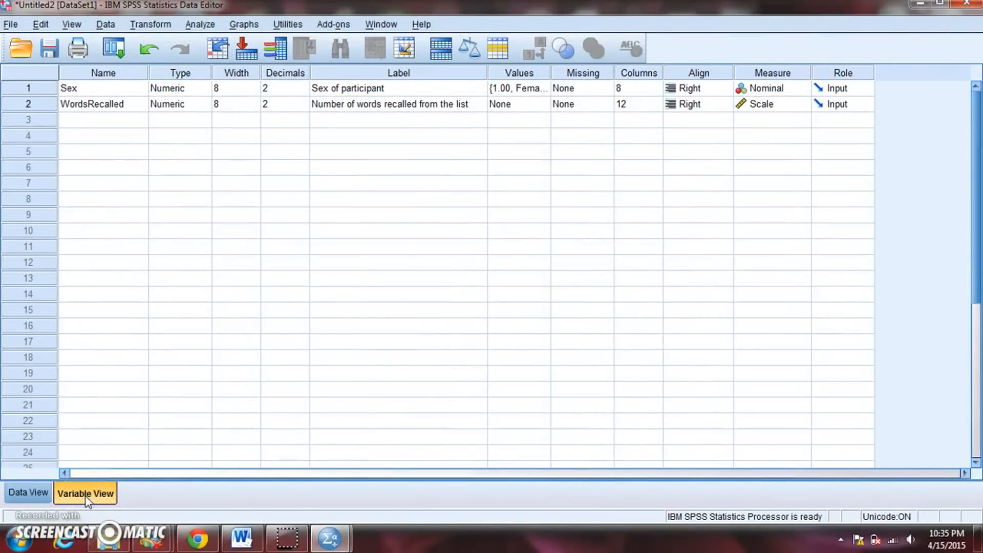
{"action": "left_click", "coordinate": [103, 123]}
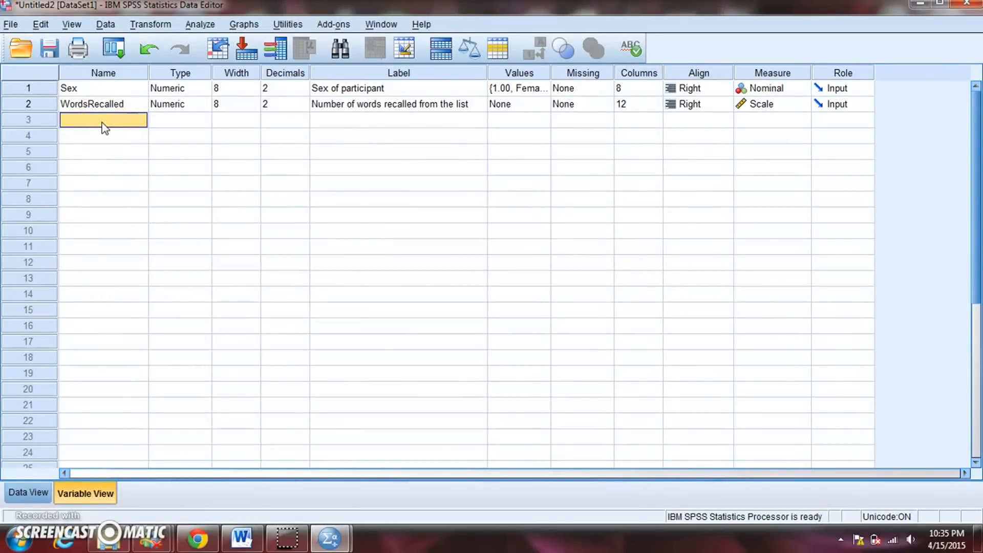
{"action": "type", "text": "Class"}
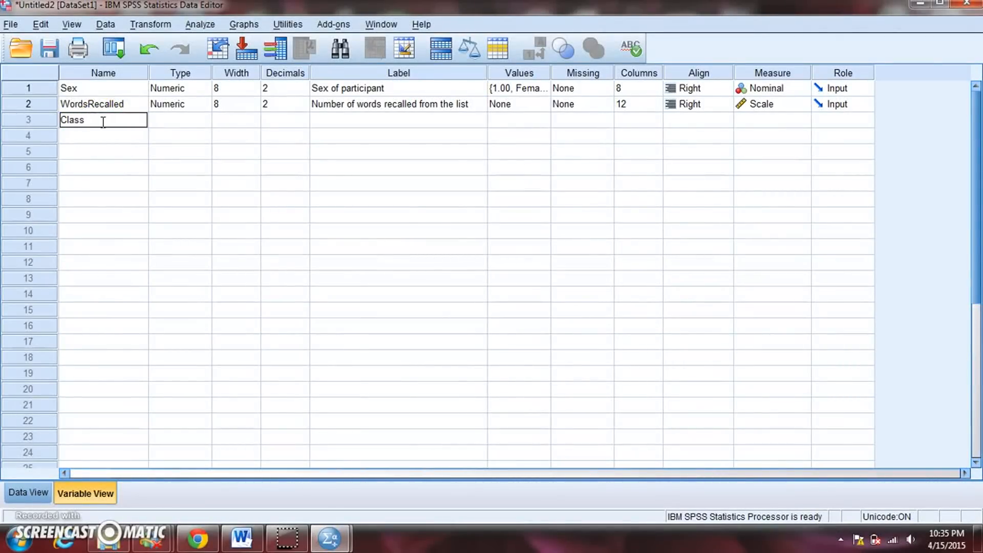
{"action": "left_click", "coordinate": [124, 138]}
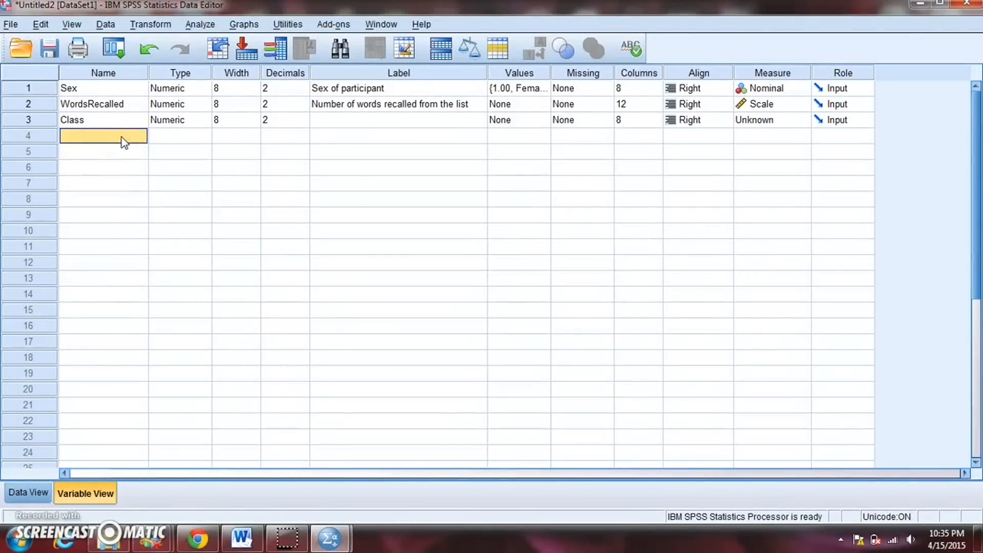
Label the Class variable "Class in School" and set its measure to Nominal.
{"action": "left_click", "coordinate": [321, 122]}
{"action": "type", "text": "Clas"}
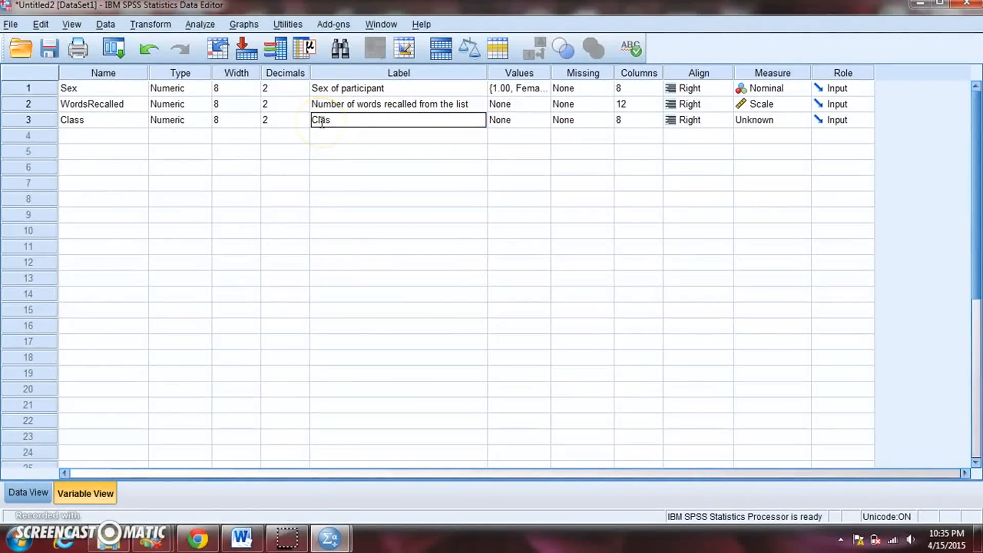
{"action": "type", "text": "s in School"}
{"action": "left_click", "coordinate": [801, 121]}
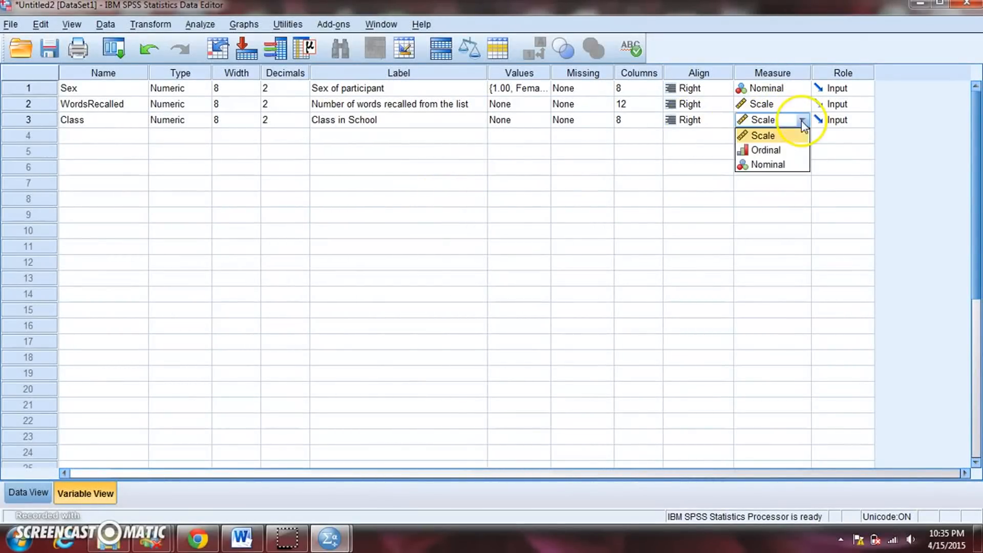
{"action": "left_click", "coordinate": [794, 163]}
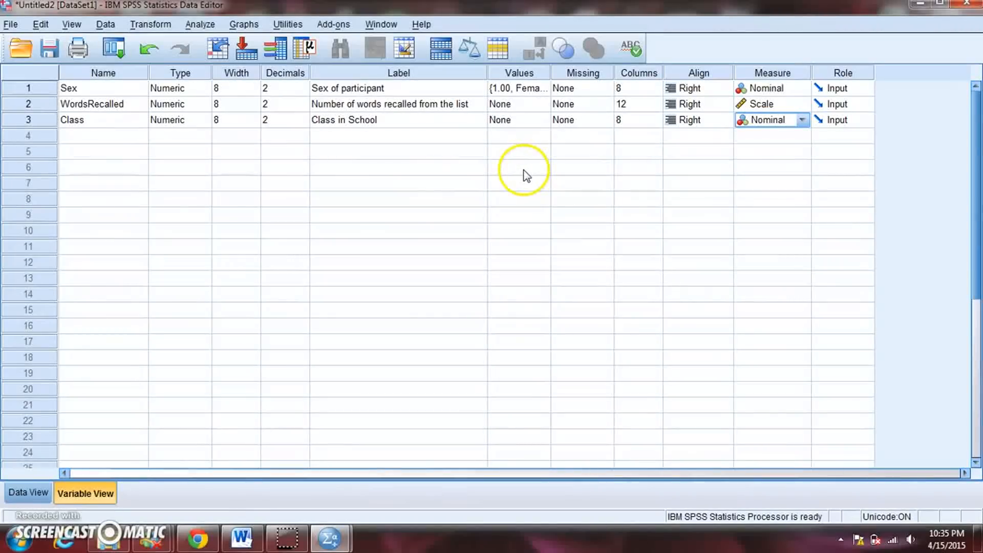
Add a value label for the Class variable that assigns 1 to Freshman.
{"action": "double_click", "coordinate": [545, 124]}
{"action": "type", "text": "1"}
{"action": "left_click", "coordinate": [425, 228]}
{"action": "type", "text": "Fr"}
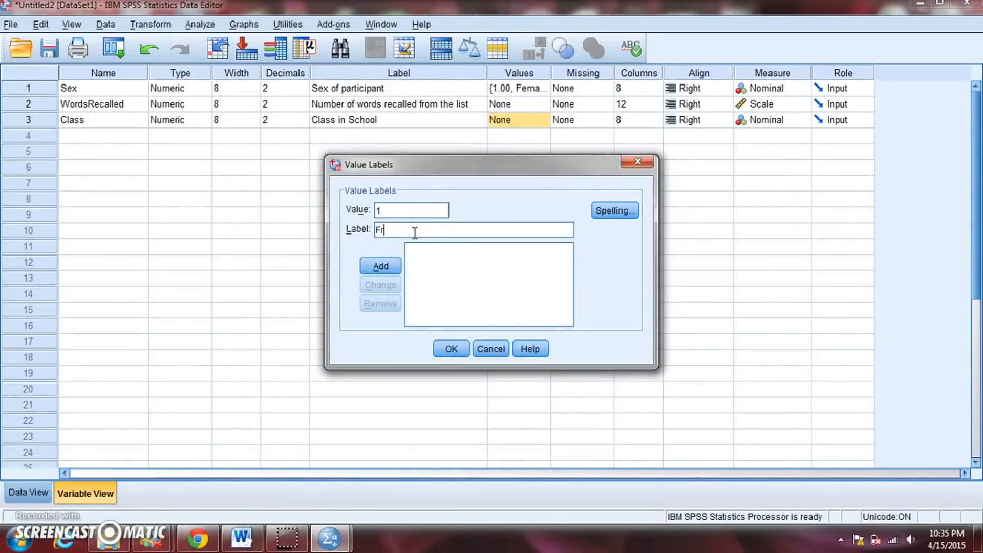
{"action": "type", "text": "eshman"}
{"action": "left_click", "coordinate": [380, 266]}
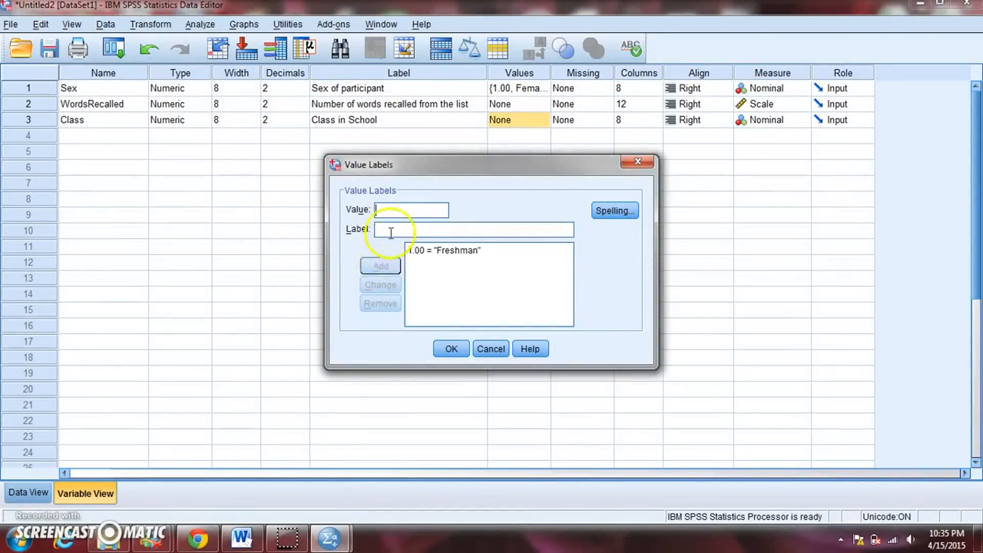
Add a second Class value label that assigns 2 to Sophomore.
{"action": "type", "text": "2"}
{"action": "left_click", "coordinate": [390, 228]}
{"action": "type", "text": "So"}
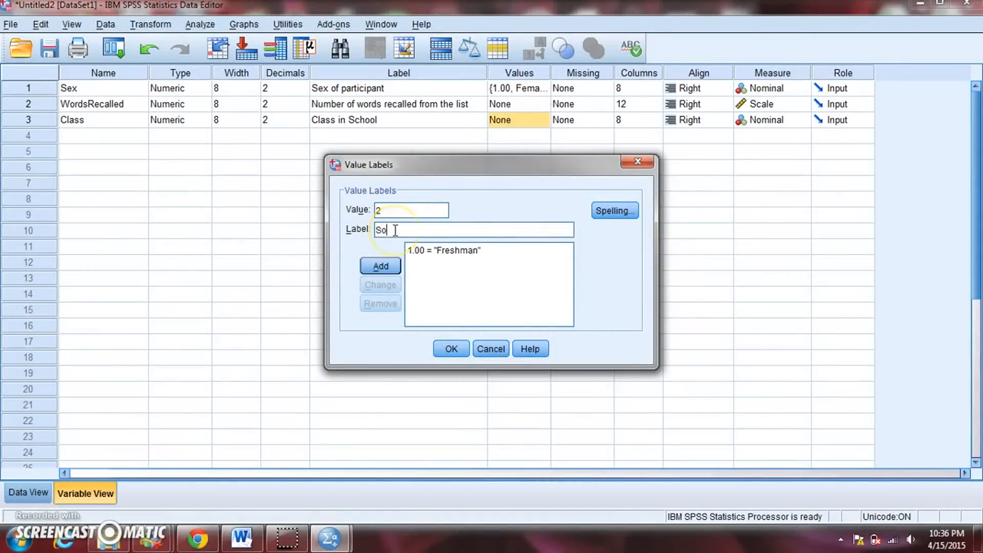
{"action": "type", "text": "phomore"}
{"action": "left_click", "coordinate": [379, 265]}
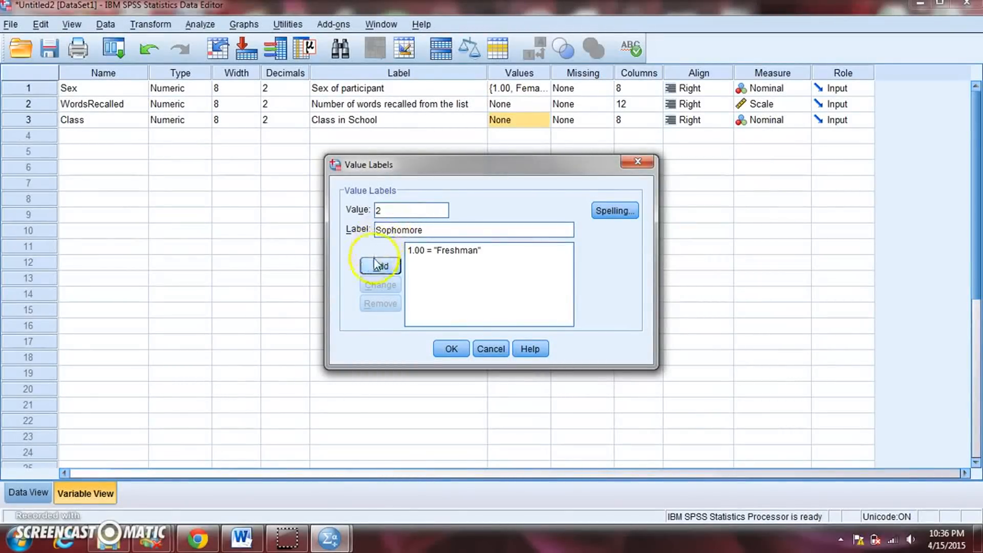
Add a third Class value label that assigns 3 to Junior.
{"action": "type", "text": "3"}
{"action": "left_click", "coordinate": [385, 231]}
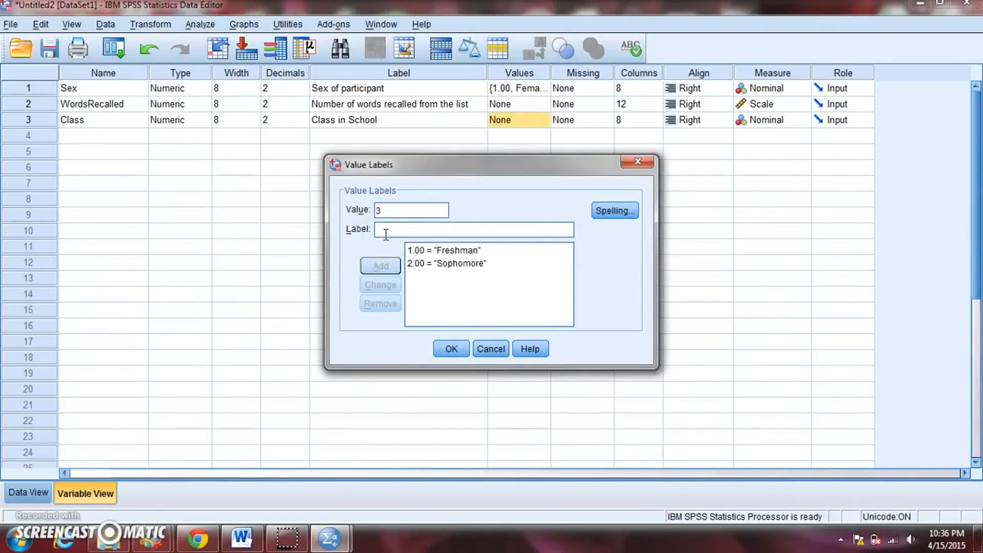
{"action": "type", "text": "Junior"}
{"action": "left_click", "coordinate": [381, 265]}
Add a fourth value label that assigns 4 to Senior, and apply the value labels to Class.
{"action": "left_click", "coordinate": [389, 226]}
{"action": "type", "text": "4"}
{"action": "left_click", "coordinate": [388, 228]}
{"action": "type", "text": "Senior"}
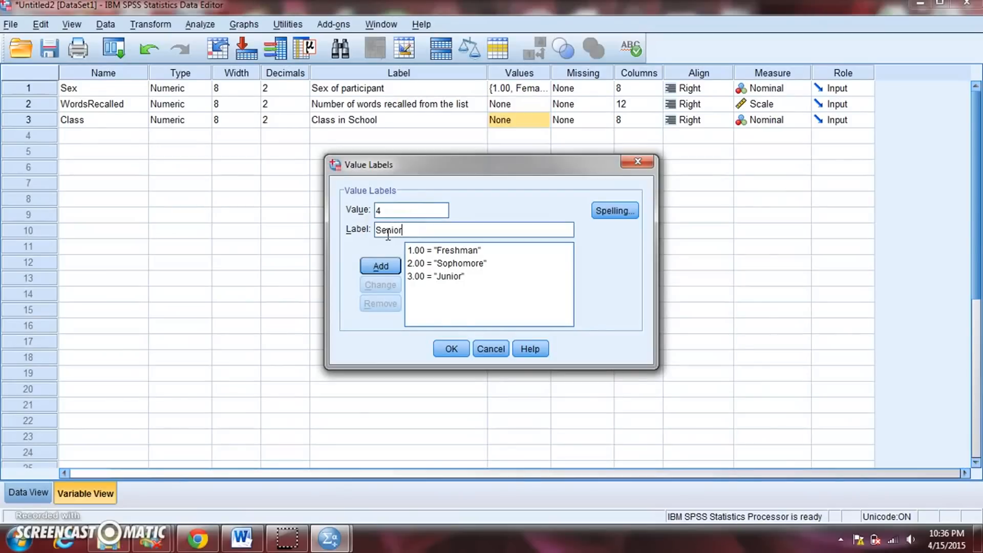
{"action": "left_click", "coordinate": [381, 266]}
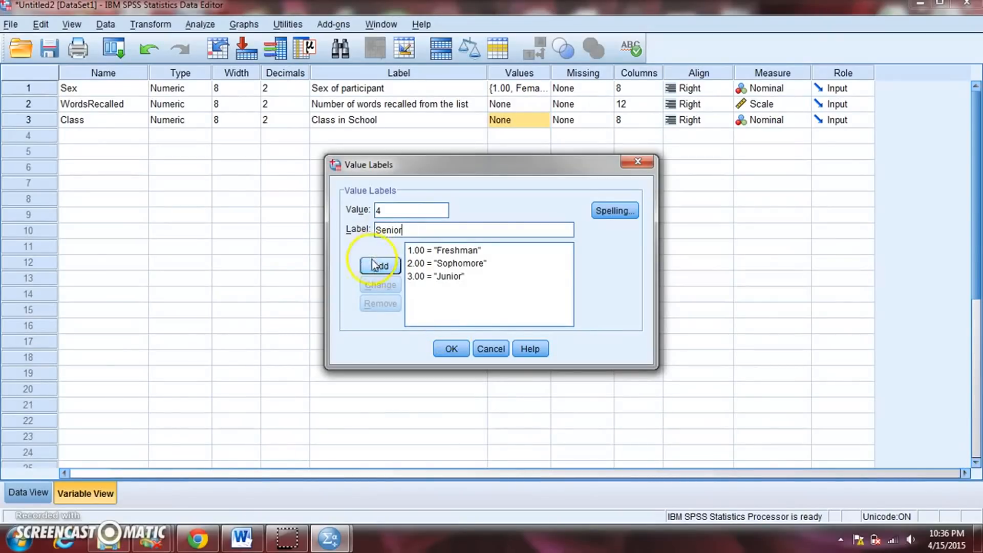
{"action": "left_click", "coordinate": [451, 352]}
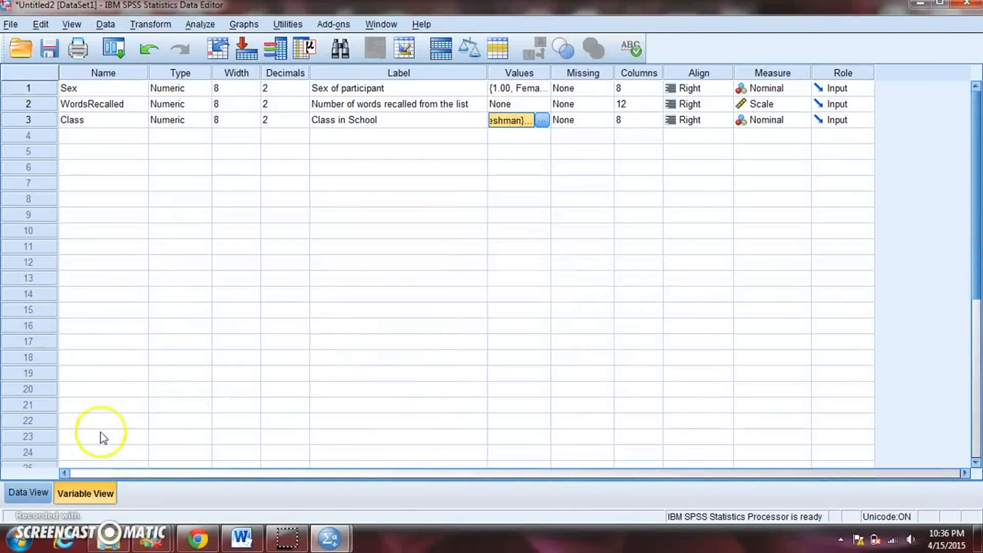
Enter the Class codes 2, 3, 4, 2 and 1 for cases 1 through 5 in Data View.
{"action": "left_click", "coordinate": [25, 492]}
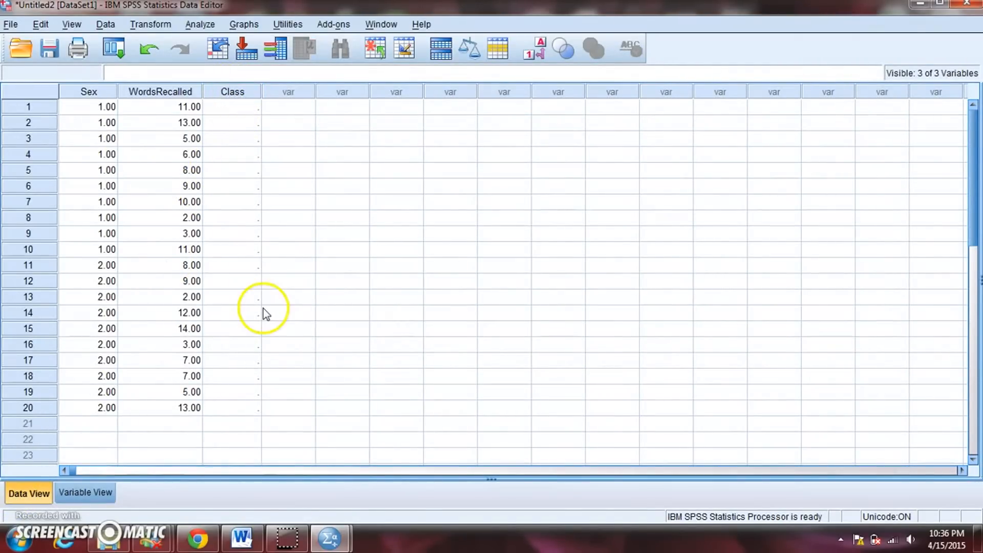
{"action": "left_click", "coordinate": [251, 108]}
{"action": "type", "text": "2"}
{"action": "key", "text": "Return"}
{"action": "type", "text": "3"}
{"action": "key", "text": "Return"}
{"action": "type", "text": "4"}
{"action": "key", "text": "Return"}
{"action": "type", "text": "2"}
{"action": "key", "text": "Return"}
{"action": "type", "text": "1"}
Enter the Class codes 2, 3, 2, 4 and 4 for cases 6 through 10.
{"action": "key", "text": "Return"}
{"action": "type", "text": "2"}
{"action": "key", "text": "Return"}
{"action": "type", "text": "3"}
{"action": "key", "text": "Return"}
{"action": "type", "text": "2"}
{"action": "key", "text": "Return"}
{"action": "type", "text": "4"}
Enter the Class codes 4, 3, 3, 2 and 2 for cases 11 through 15.
{"action": "key", "text": "Return"}
{"action": "type", "text": "4"}
{"action": "key", "text": "Return"}
{"action": "type", "text": "4"}
{"action": "key", "text": "Return"}
{"action": "type", "text": "3"}
{"action": "key", "text": "Return"}
{"action": "type", "text": "3"}
Enter the Class codes 1, 1, 3, 4 and 4 for cases 16 through 20.
{"action": "key", "text": "Return"}
{"action": "type", "text": "2"}
{"action": "key", "text": "Return"}
{"action": "type", "text": "2"}
{"action": "key", "text": "Return"}
{"action": "type", "text": "1"}
{"action": "key", "text": "Return"}
{"action": "type", "text": "1"}
{"action": "key", "text": "Return"}
{"action": "type", "text": "3"}
{"action": "key", "text": "Return"}
{"action": "type", "text": "4"}
{"action": "key", "text": "Return"}
{"action": "type", "text": "4"}
{"action": "key", "text": "Return"}
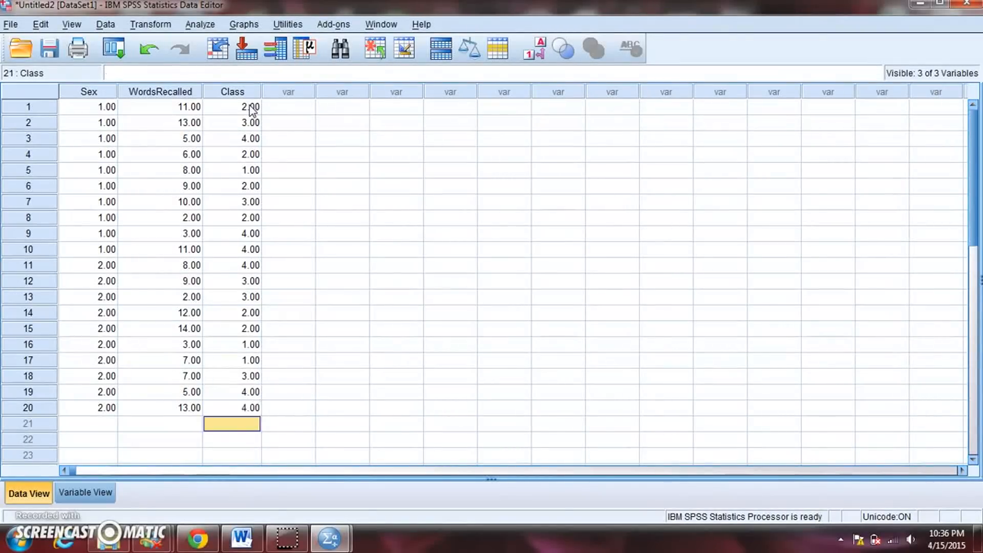